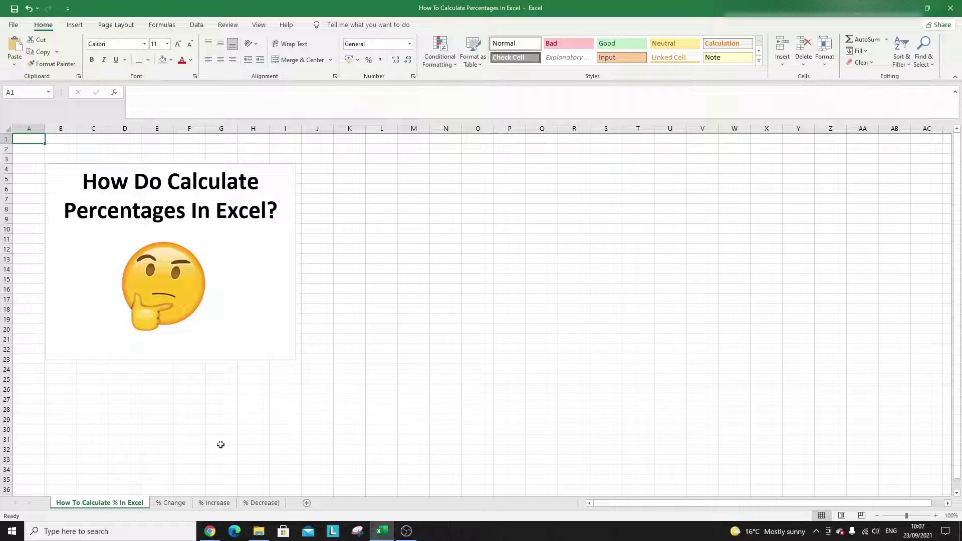
- Open the % Change sheet and examine the Actual and Budget figures for Phase 1
click(179, 503)
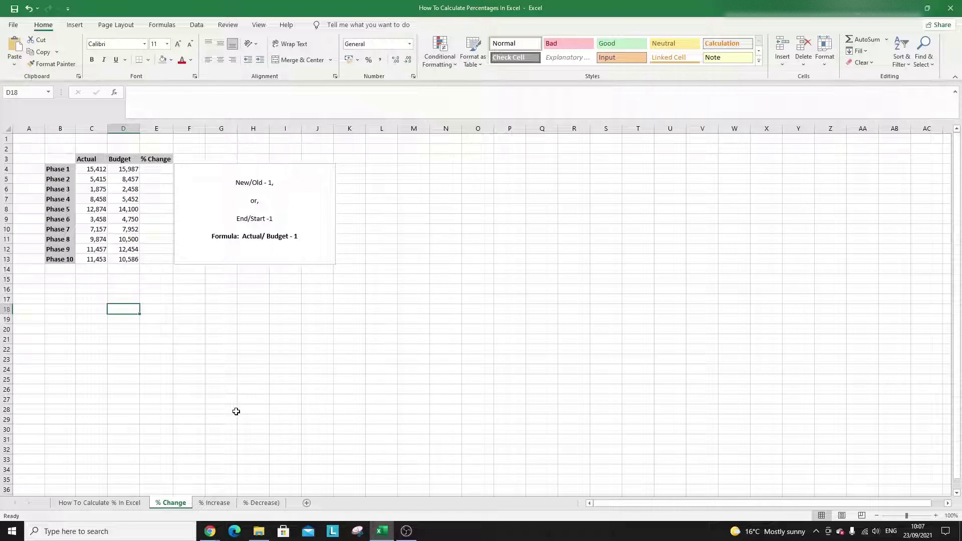
drag(93, 167, 123, 170)
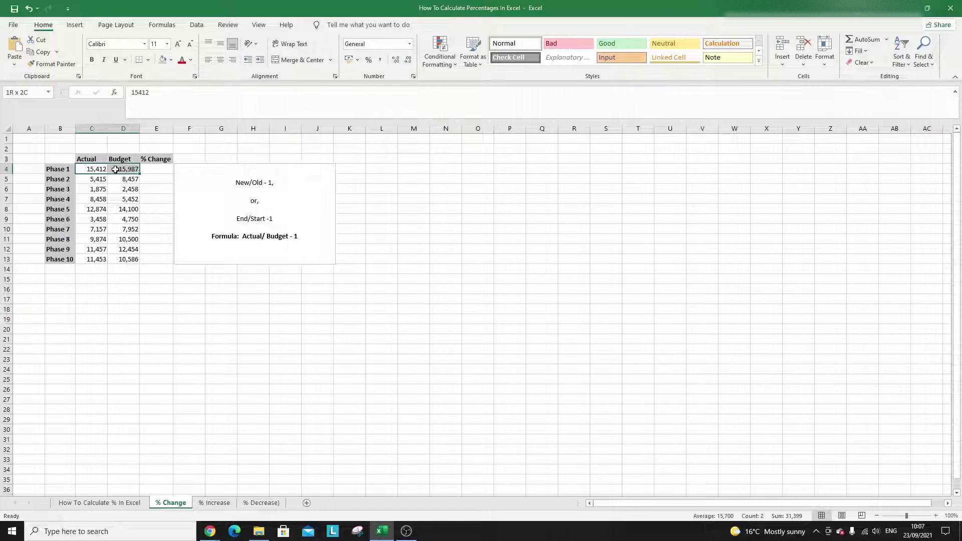
click(124, 170)
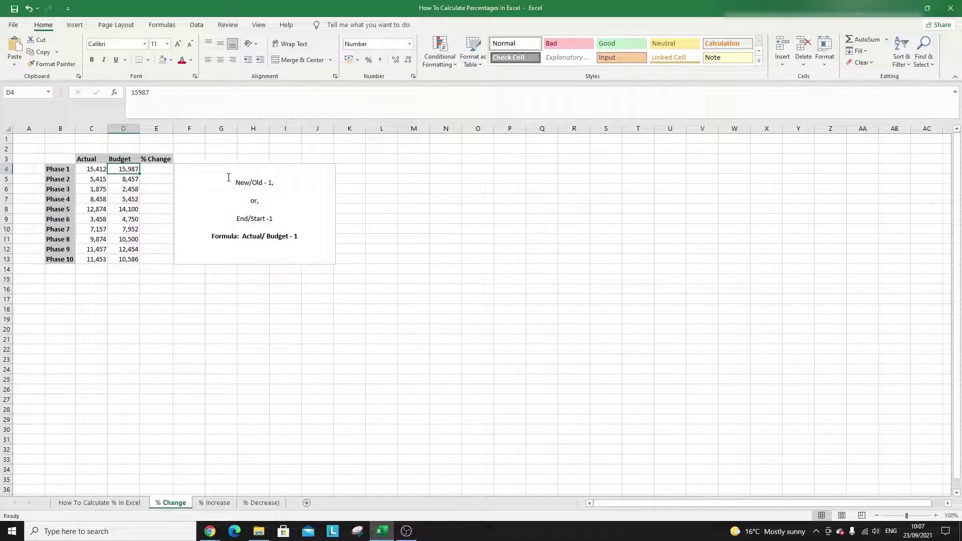
- Review the percentage change formula note beside the table, comparing its New/Old, End/Start and Actual/Budget versions, and look over the phase table
drag(235, 180, 275, 185)
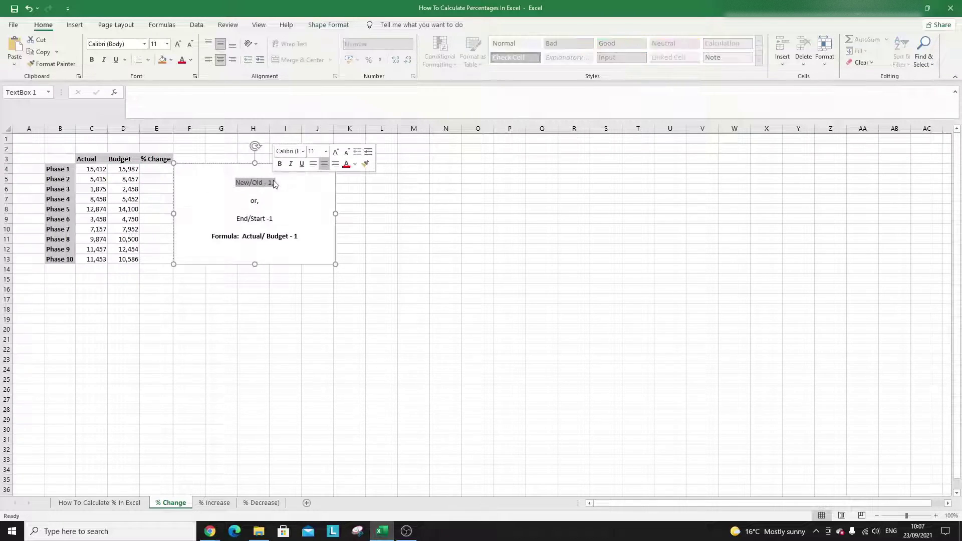
click(389, 219)
click(242, 182)
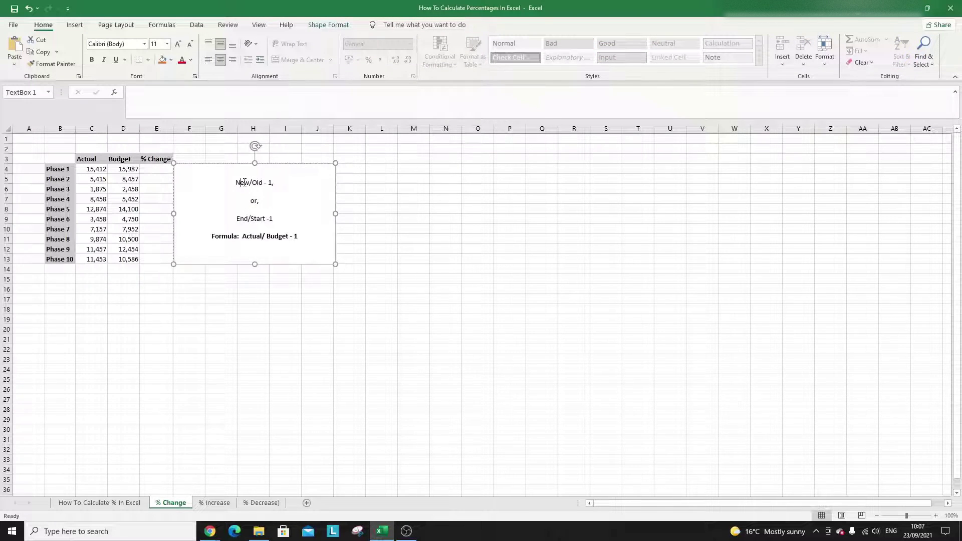
double_click(244, 182)
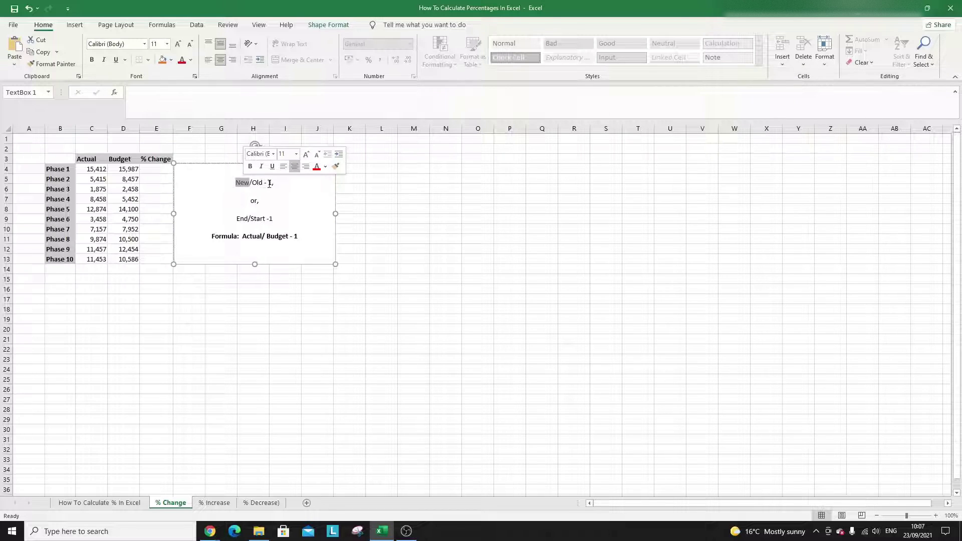
double_click(244, 219)
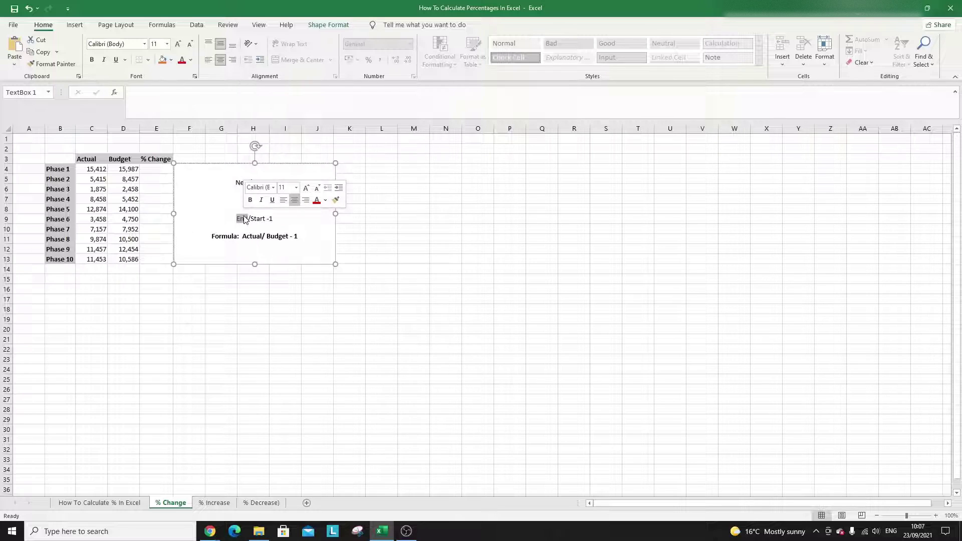
click(276, 220)
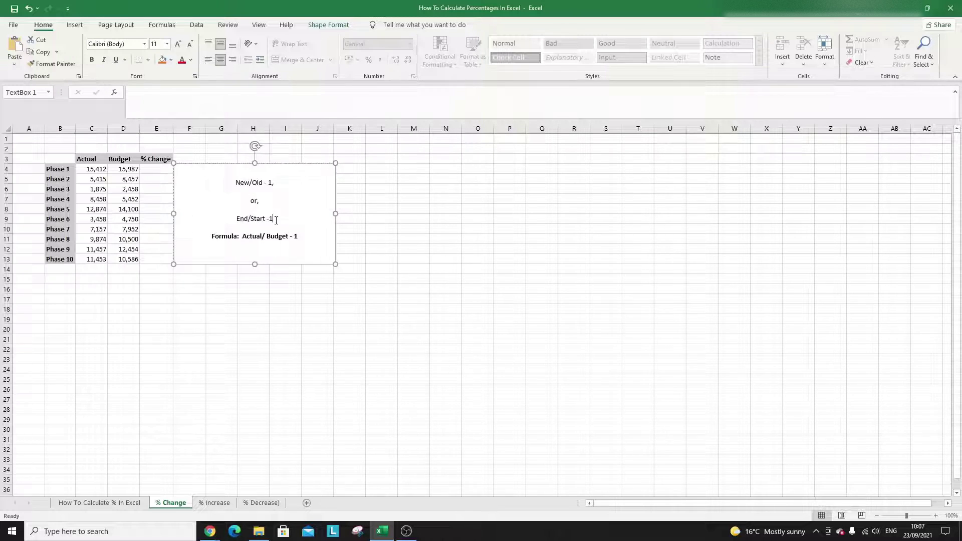
click(247, 236)
double_click(247, 236)
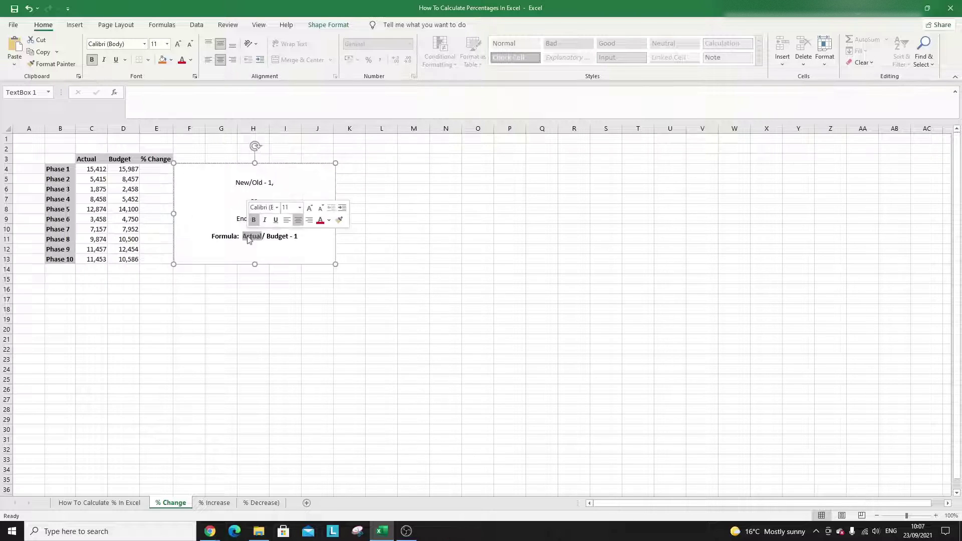
double_click(278, 237)
click(300, 238)
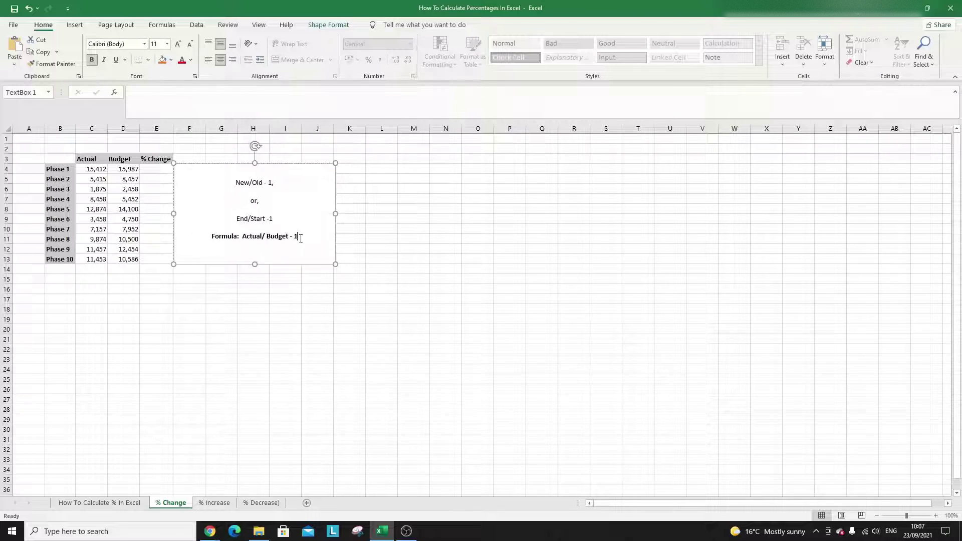
click(279, 281)
drag(53, 159, 146, 260)
click(160, 279)
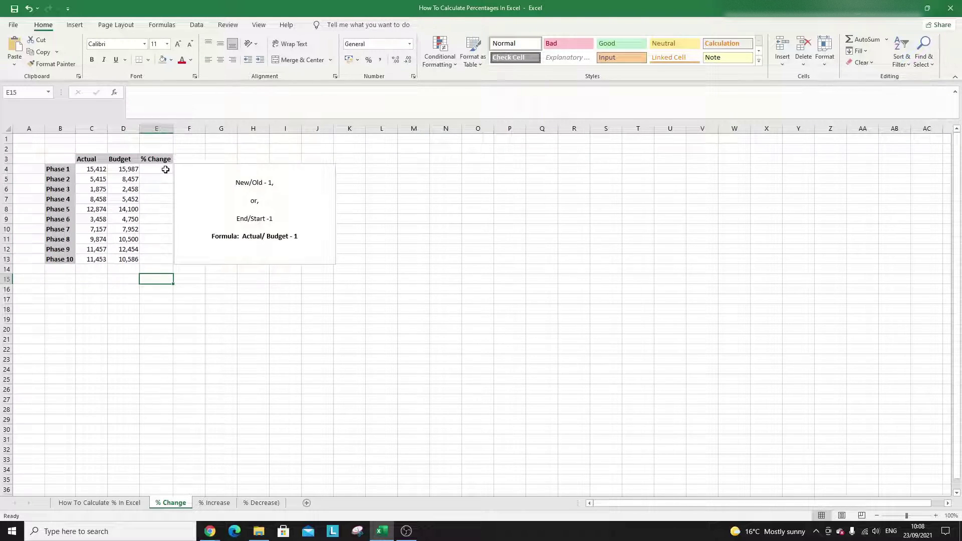
- Enter the formula =(C4/D4)-1 in cell E4 to calculate the percentage change for Phase 1
key(Up)
key(Up)
key(Up)
key(Up)
key(Up)
key(Up)
key(Up)
key(Up)
key(Up)
key(Up)
key(Up)
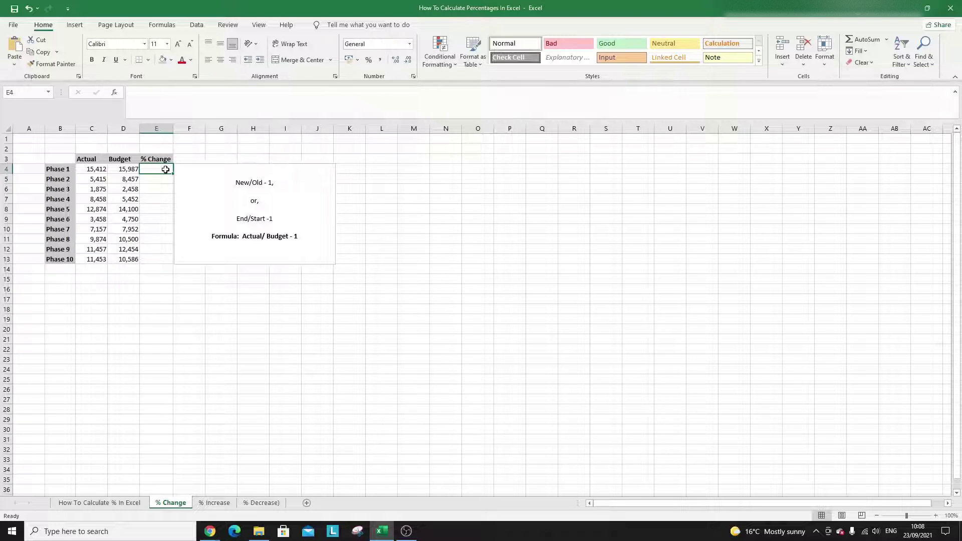
text(=)
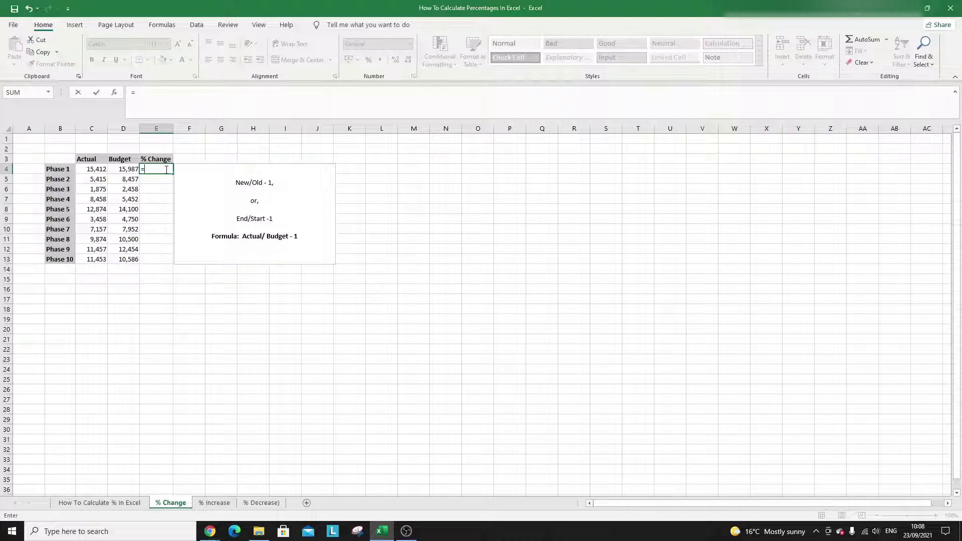
click(104, 170)
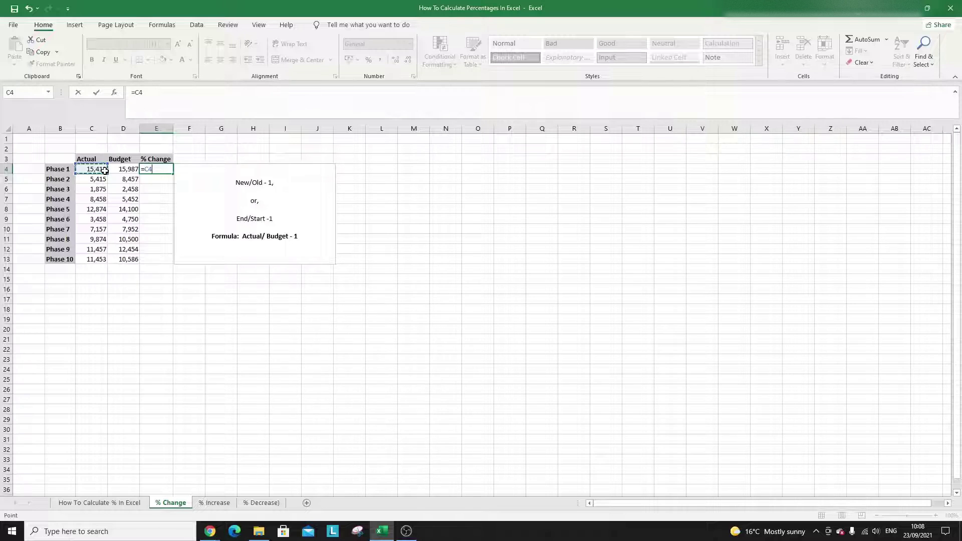
text(/)
click(120, 170)
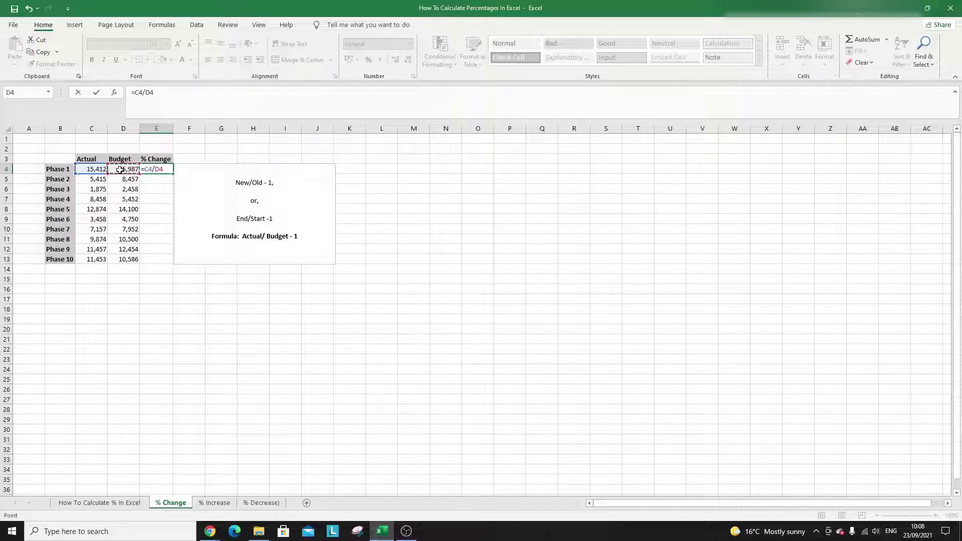
text(-0.035967)
click(135, 94)
text(()
click(157, 92)
text())
key(Return)
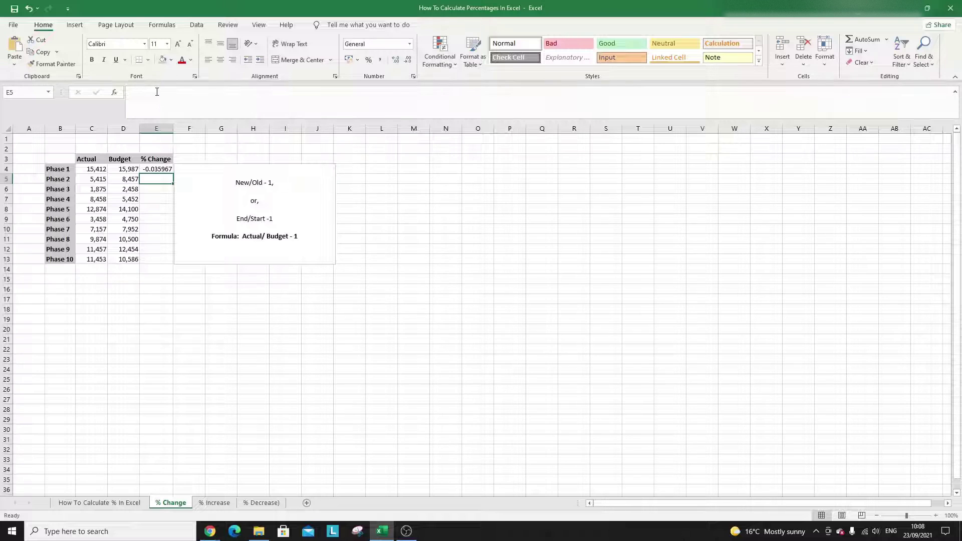
key(Up)
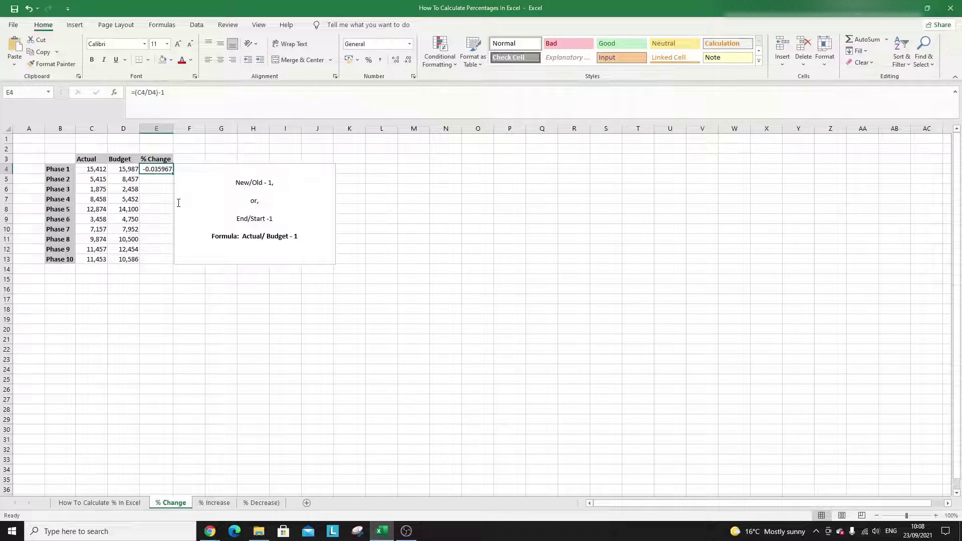
- Move the formula note slightly away from the table and fill the E4 formula down through E13
drag(192, 164, 210, 163)
click(168, 170)
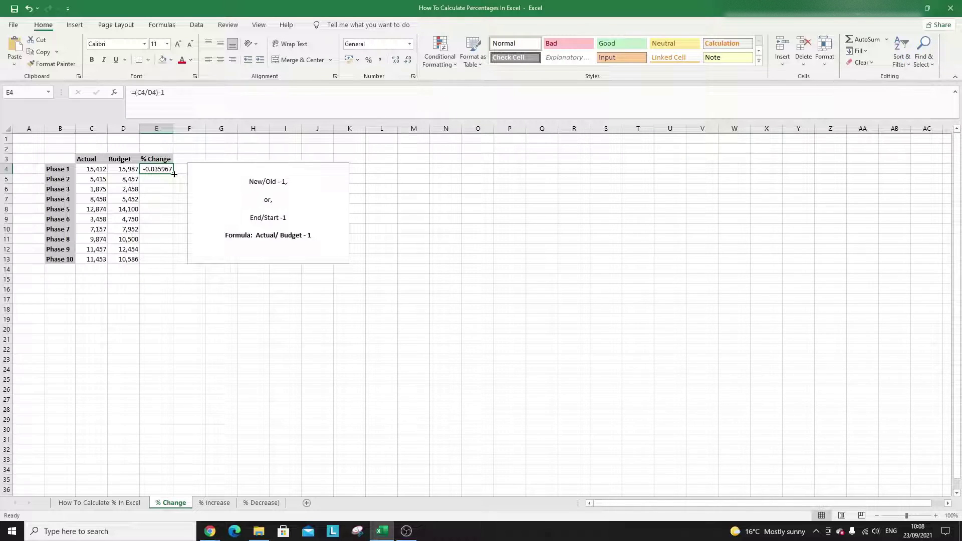
drag(174, 174, 176, 263)
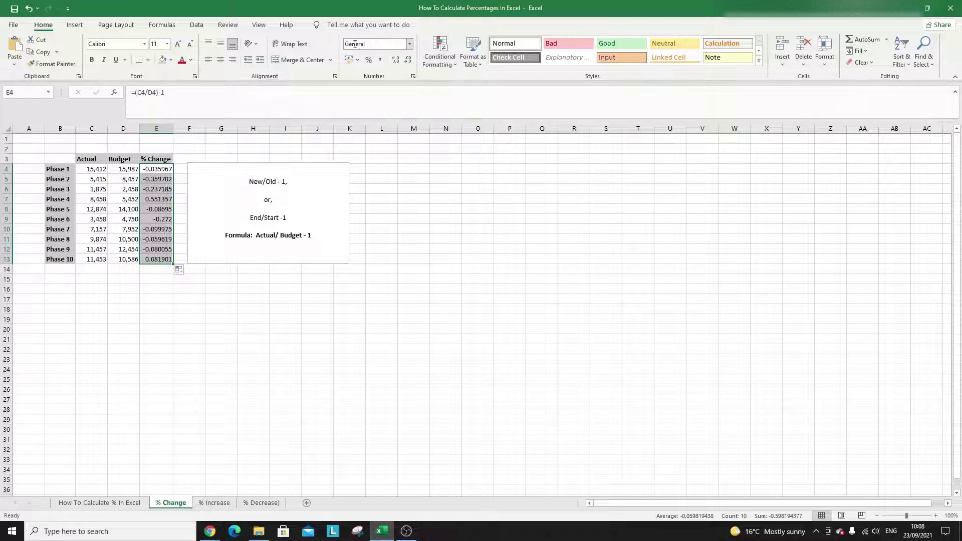
- Format the % Change values in E4:E13 as Percentage and check the Phase 1 and Phase 2 results
click(410, 44)
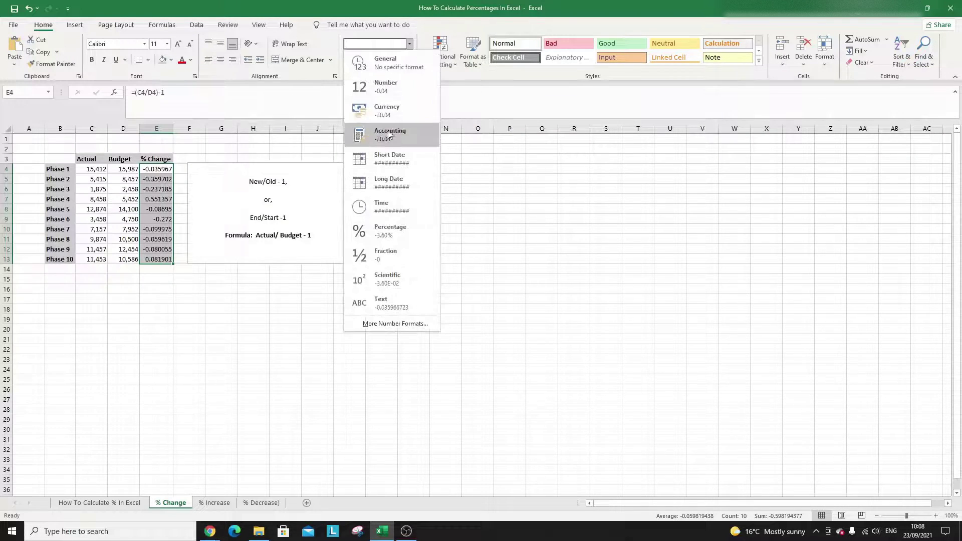
click(392, 233)
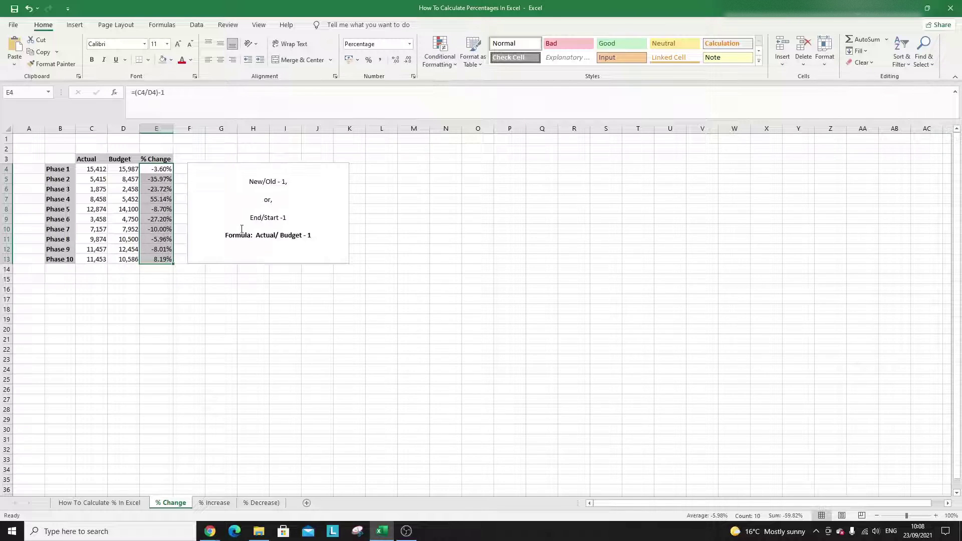
click(162, 169)
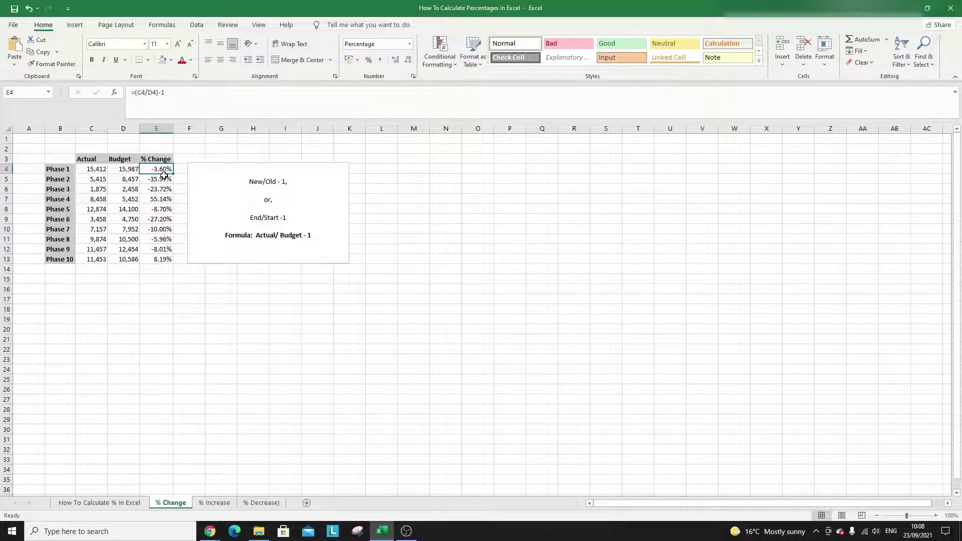
click(164, 180)
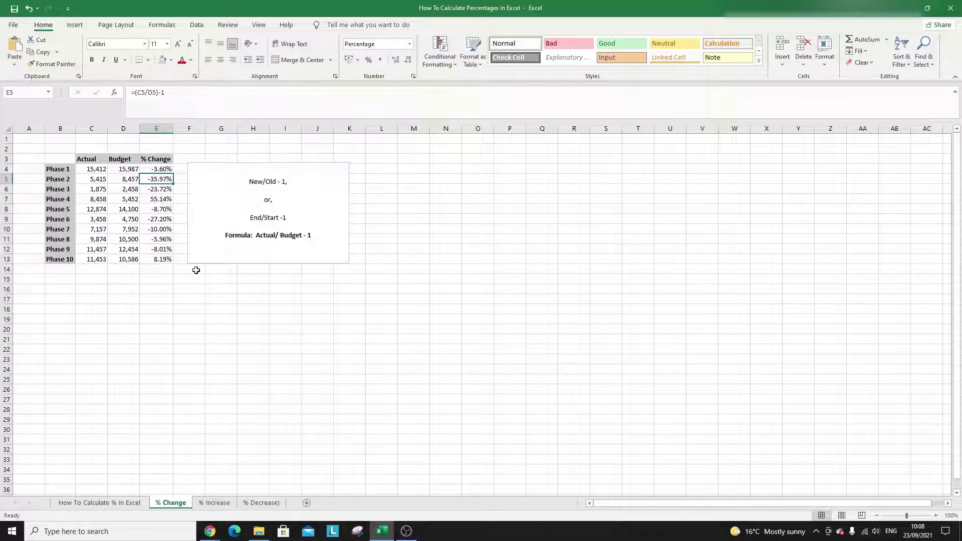
- Open the % Increase sheet and examine the starting prices and the percentages to increase them by
click(215, 503)
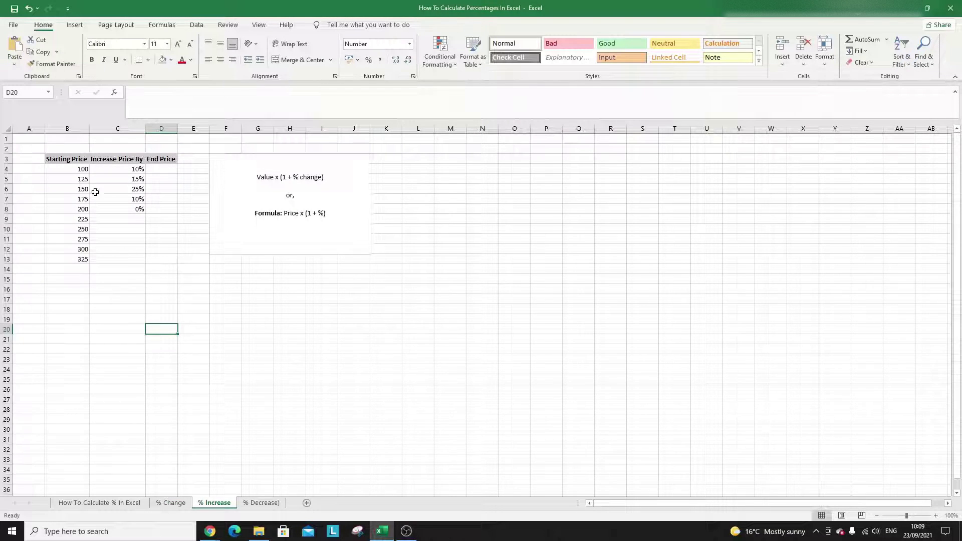
drag(73, 159, 161, 266)
click(166, 287)
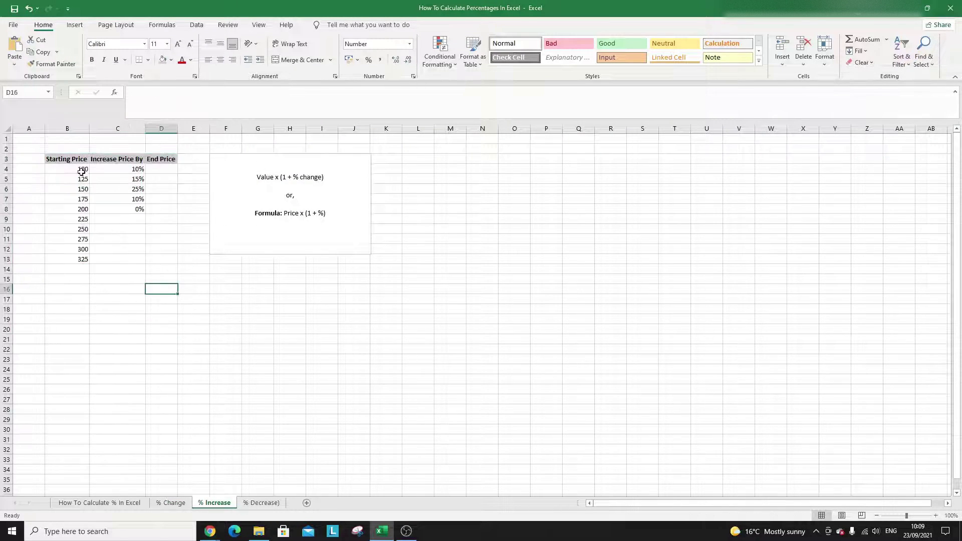
click(76, 171)
click(126, 206)
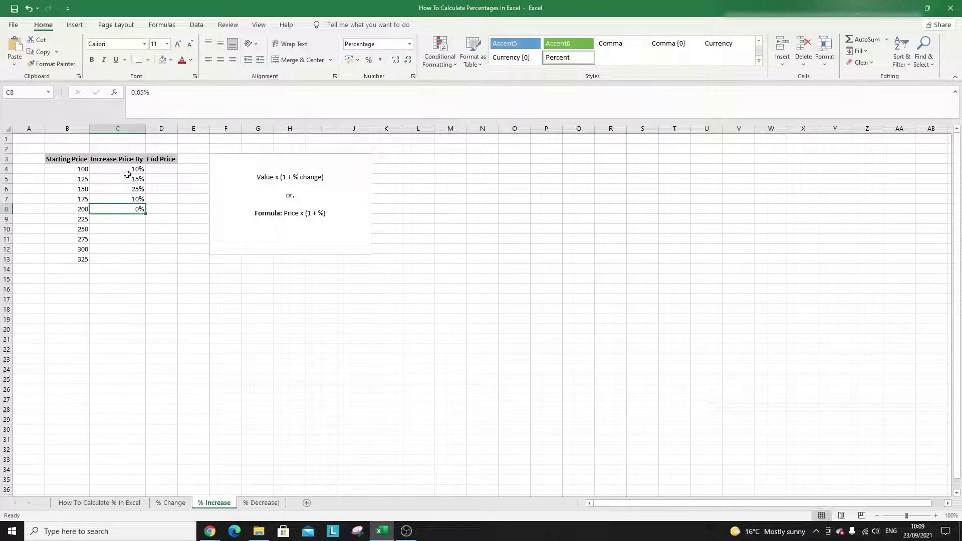
click(126, 170)
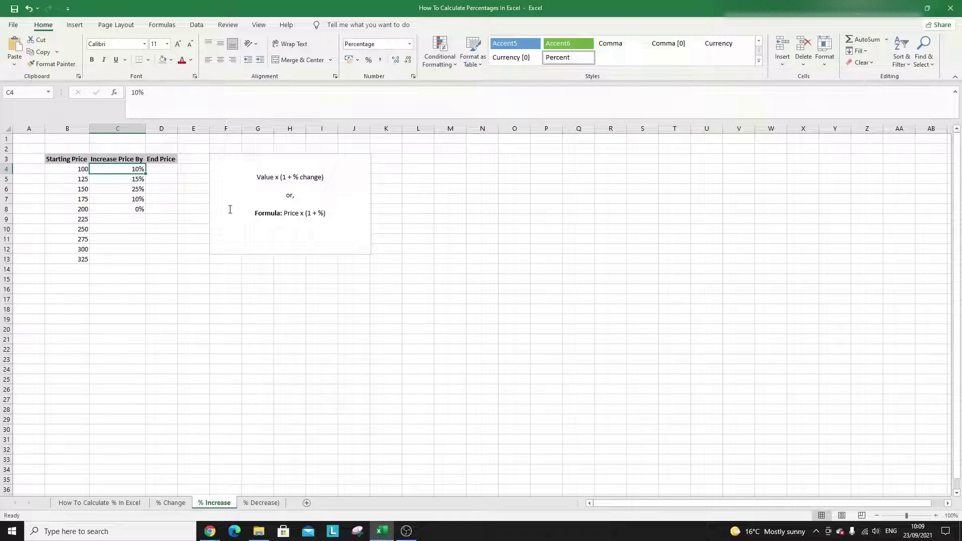
- Review the note explaining the percentage increase formula, Value x (1 + % change)
click(298, 197)
click(399, 226)
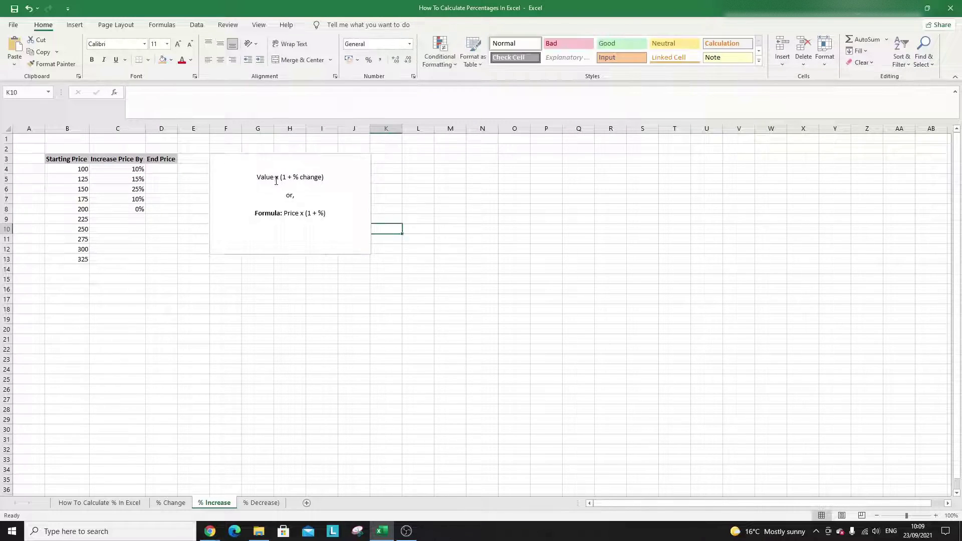
click(270, 178)
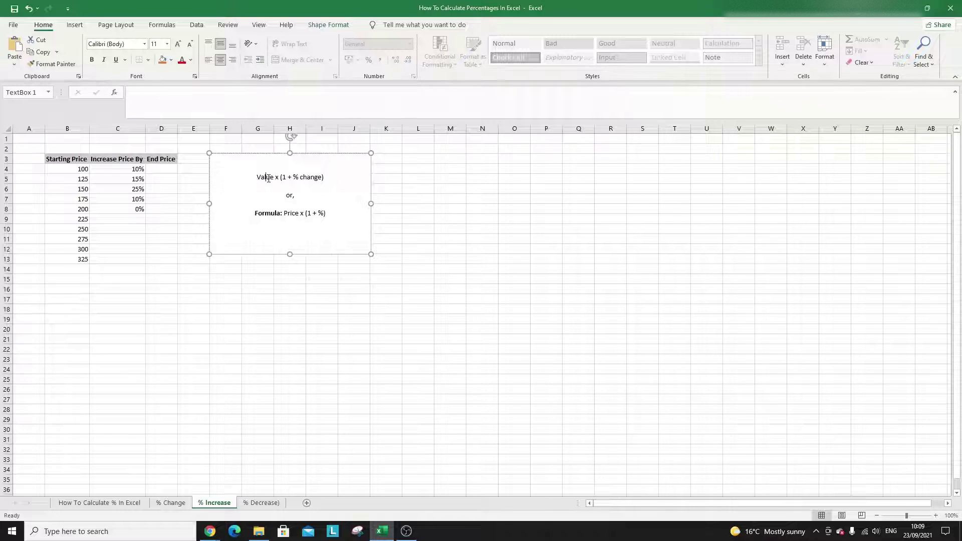
double_click(268, 178)
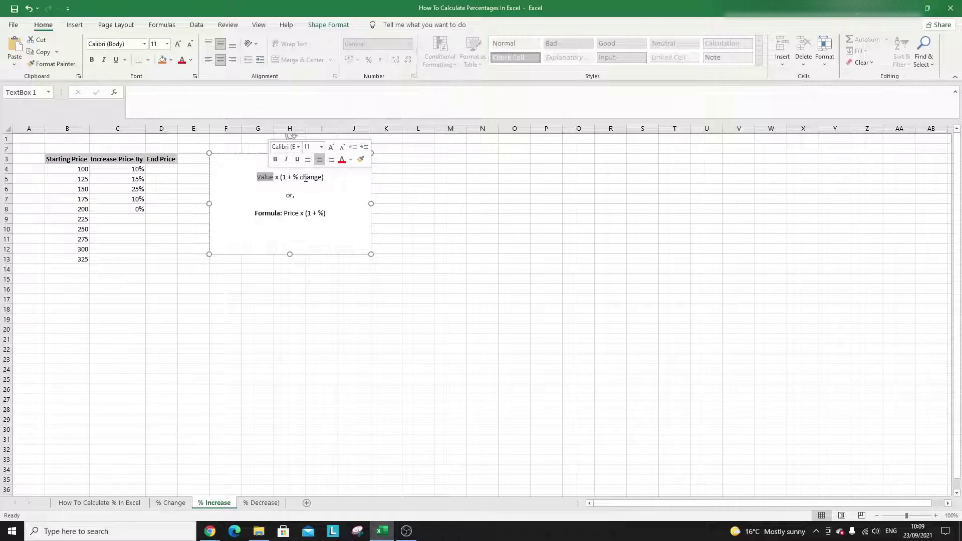
click(297, 189)
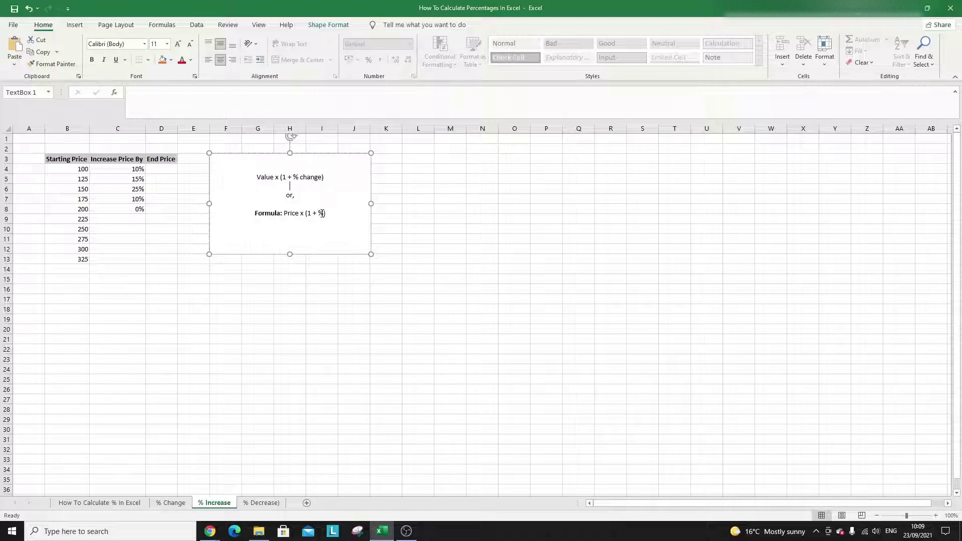
- Enter the formula =B4*(1+C4) in the first End Price cell, D4, to calculate the increased price
click(167, 170)
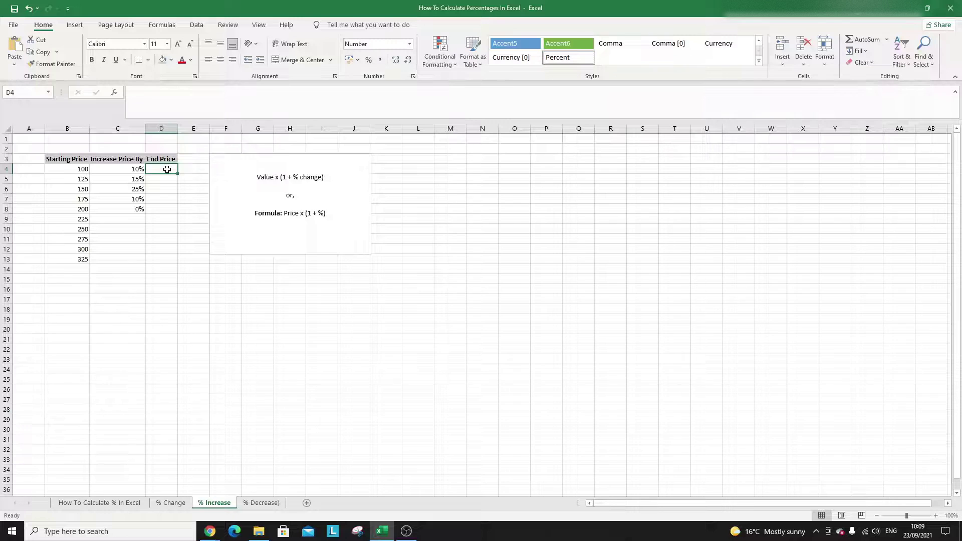
text(=)
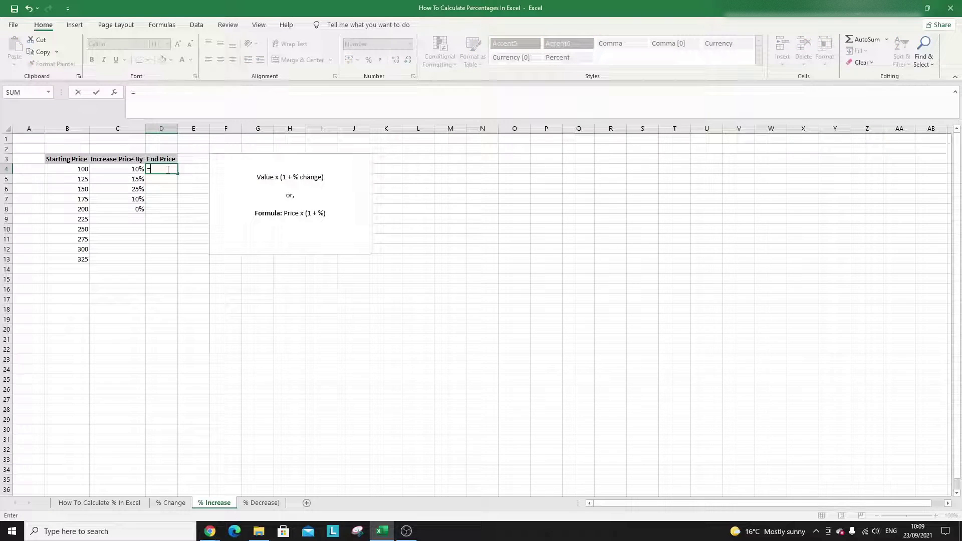
click(83, 168)
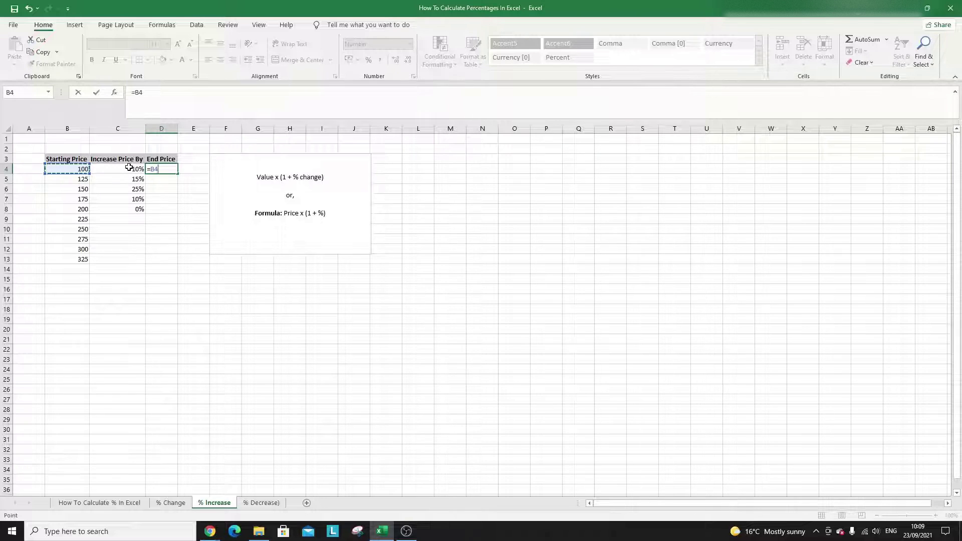
text(*(1+)
click(135, 172)
text())
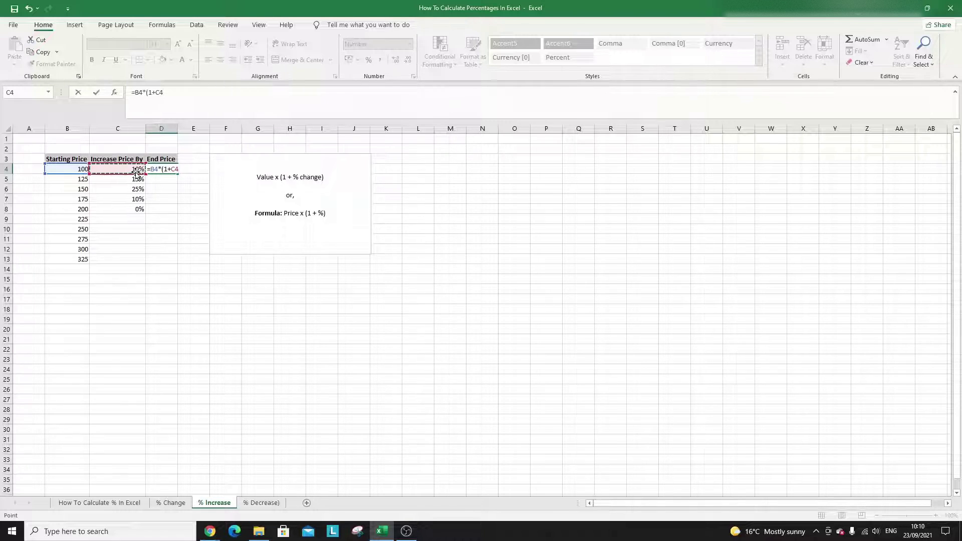
key(Return)
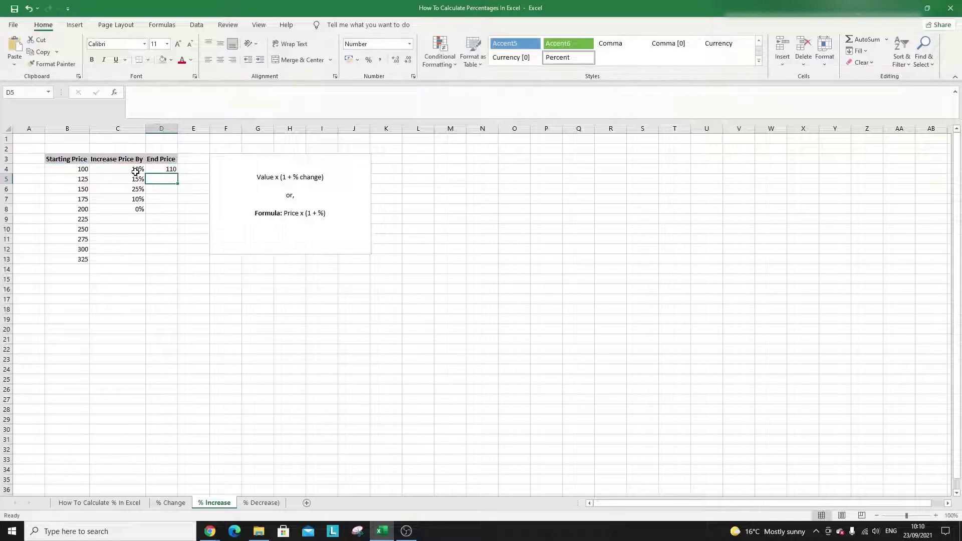
- Fill the D4 end price formula down through D13
key(Up)
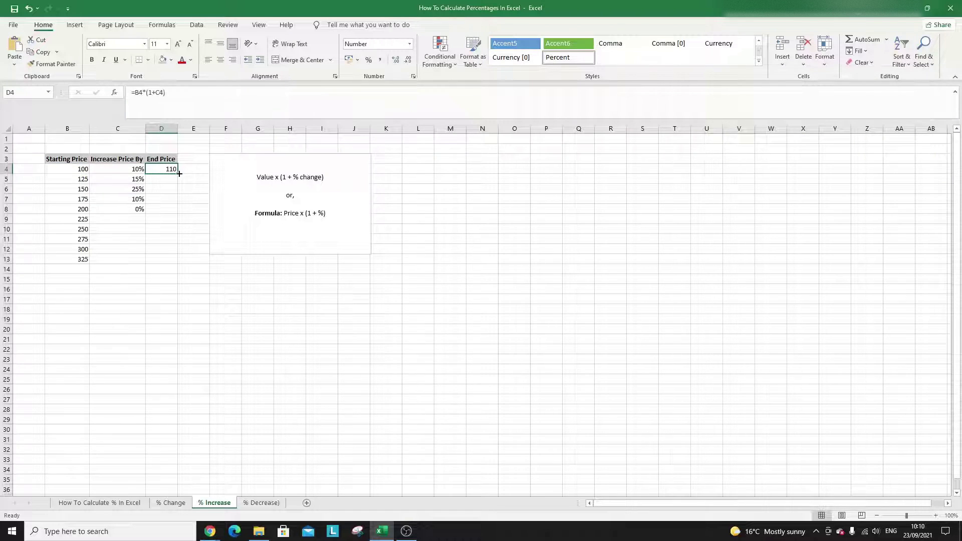
drag(179, 174, 170, 261)
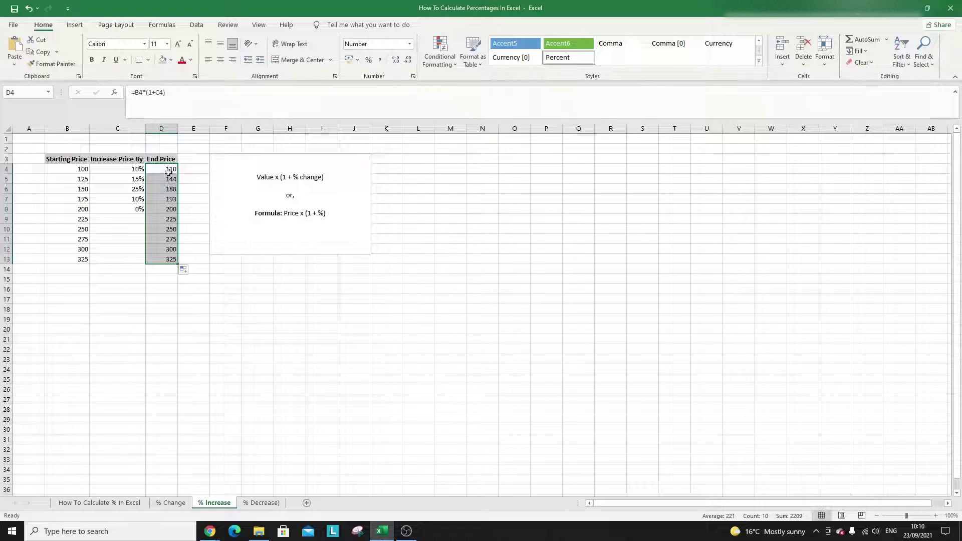
click(100, 222)
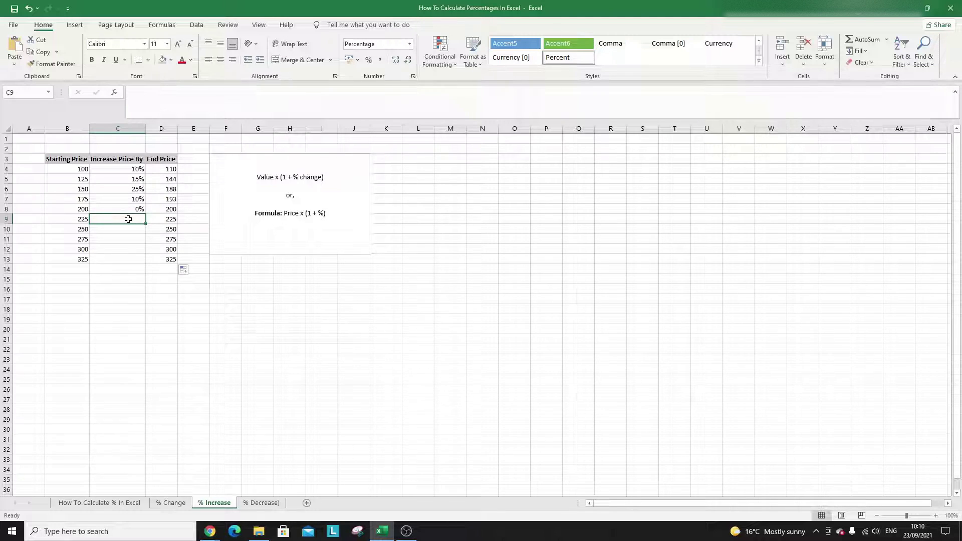
- Set the price increases to 15% in C4 and 25% in C5, and check the recalculated end prices in D4:D5
click(134, 171)
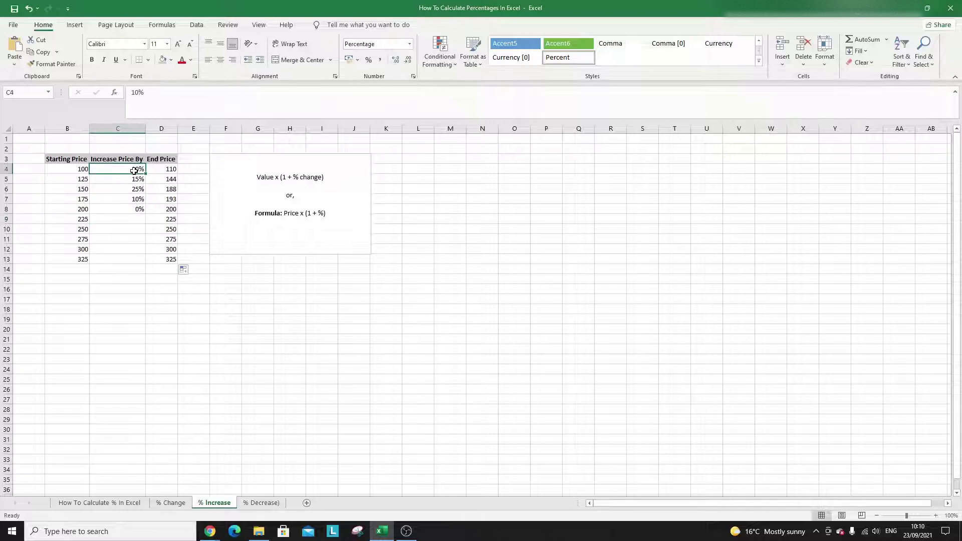
text(15)
key(Return)
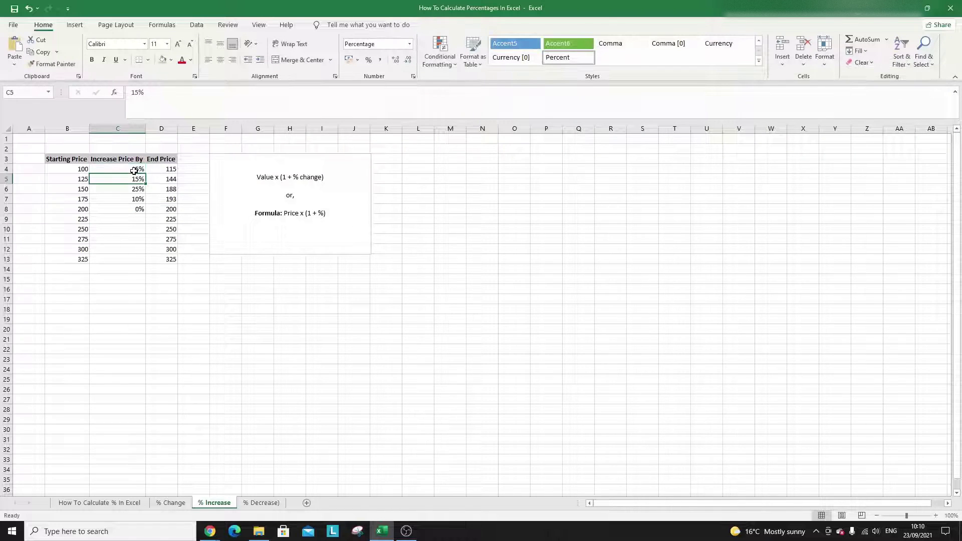
text(25)
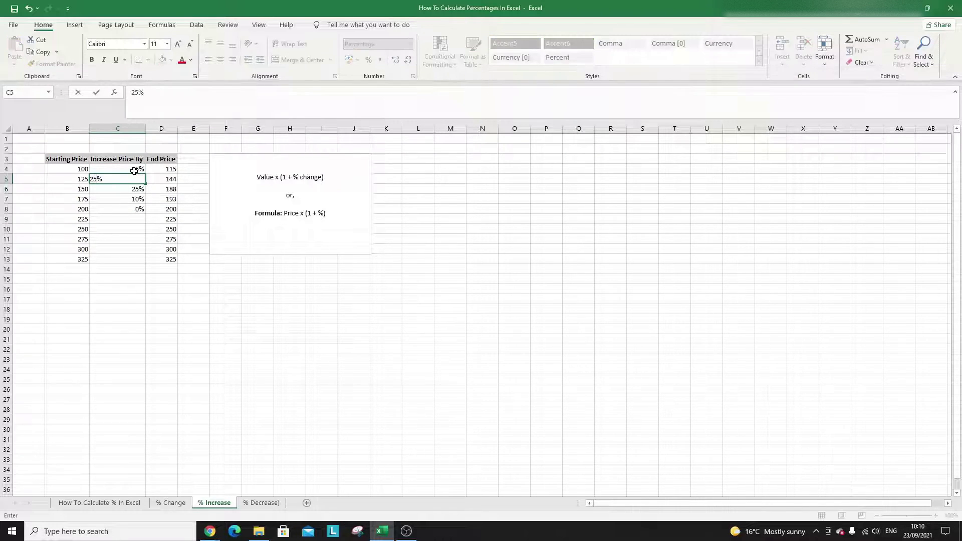
key(Return)
drag(164, 169, 167, 178)
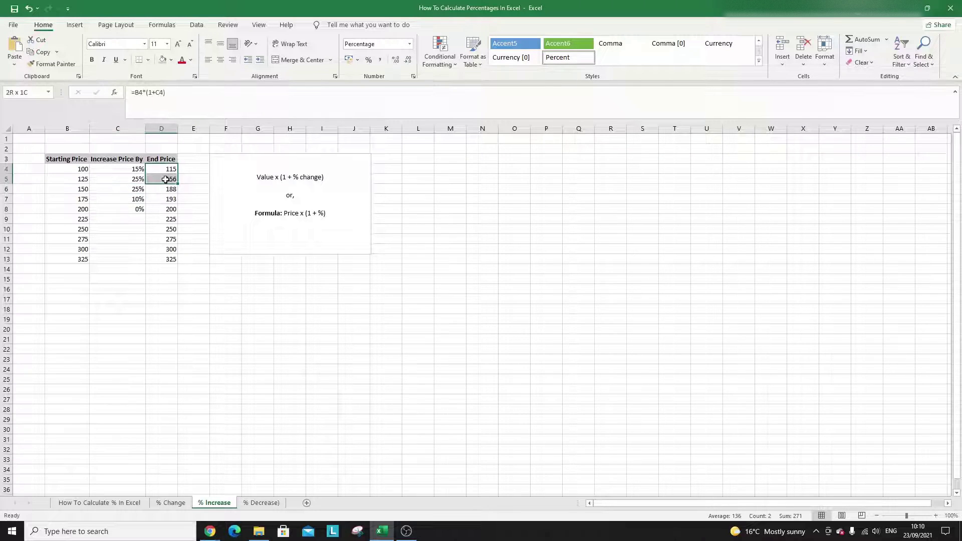
click(124, 177)
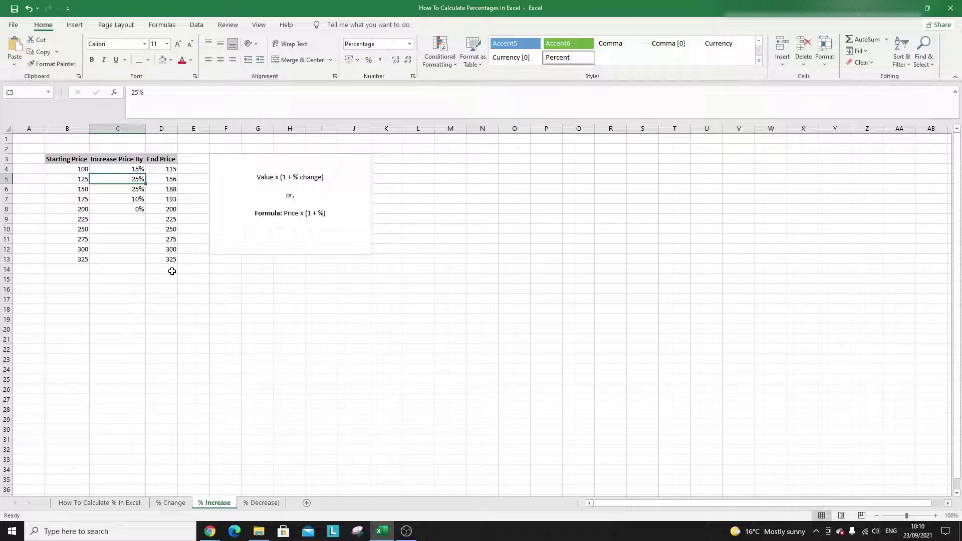
click(248, 314)
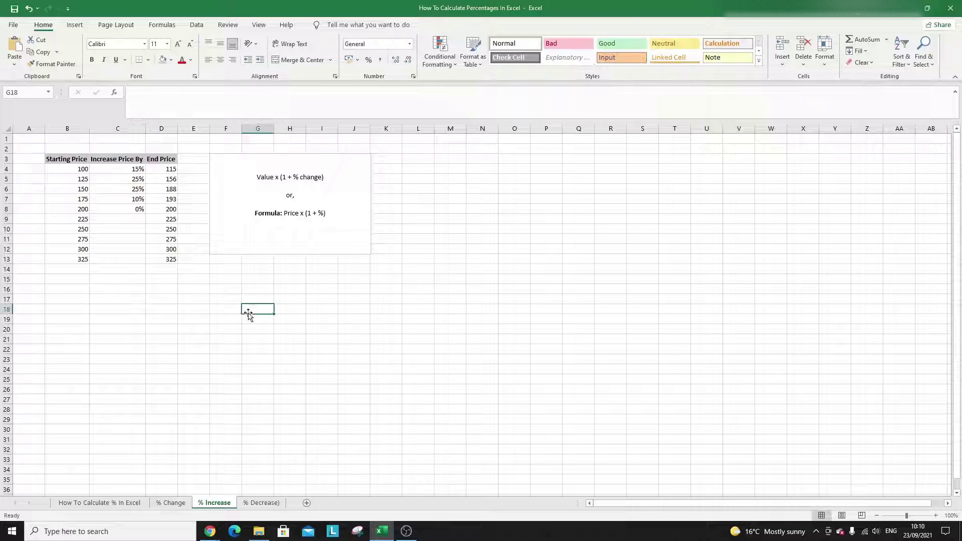
- Open the % Decrease sheet and review the starting prices and the note explaining the decrease formula, Price x (1 - %)
click(270, 503)
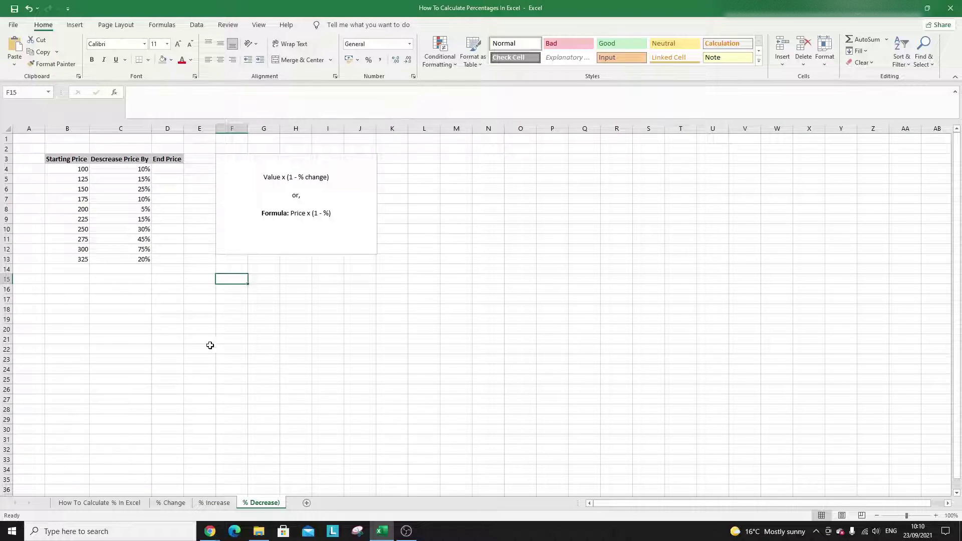
click(82, 170)
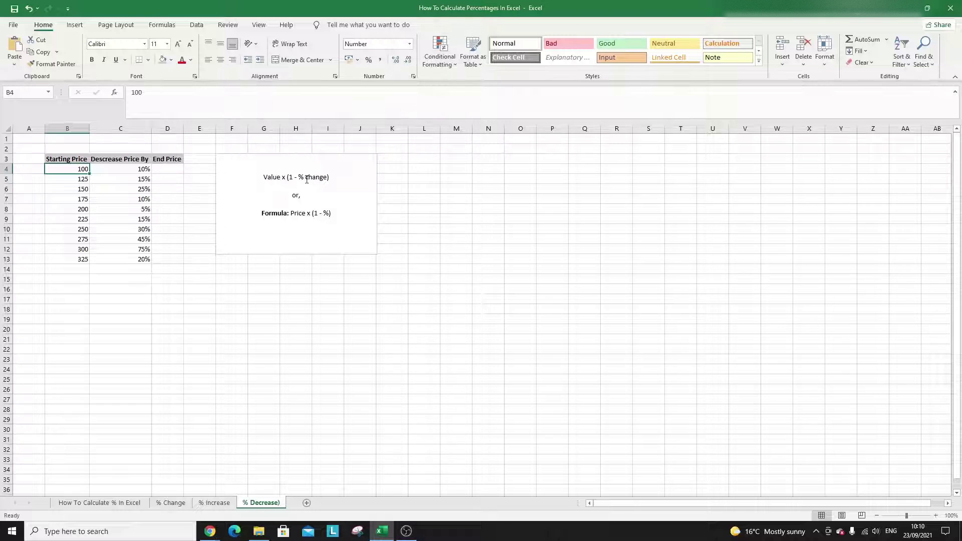
click(321, 213)
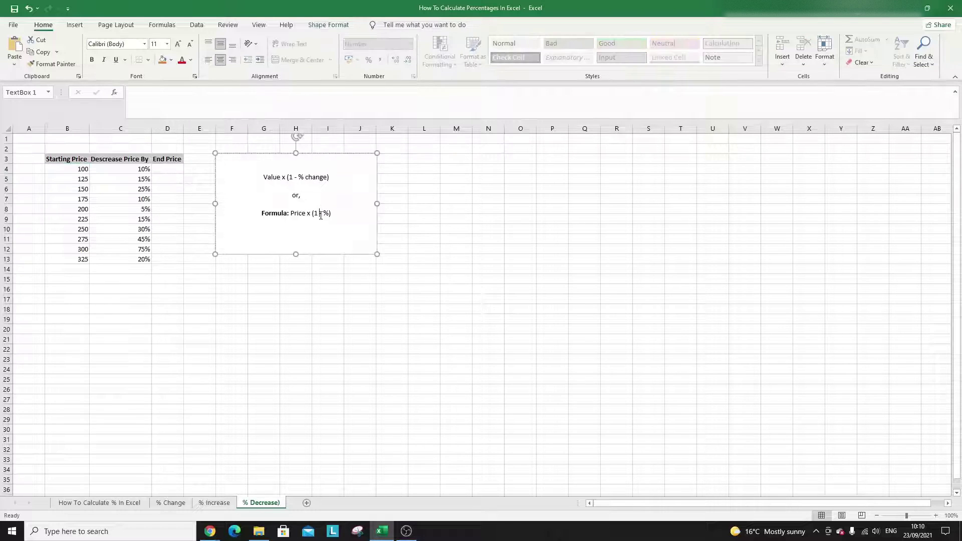
- Enter the formula =B4*(1-C4) in the first End Price cell, D4, to calculate the decreased price
click(167, 170)
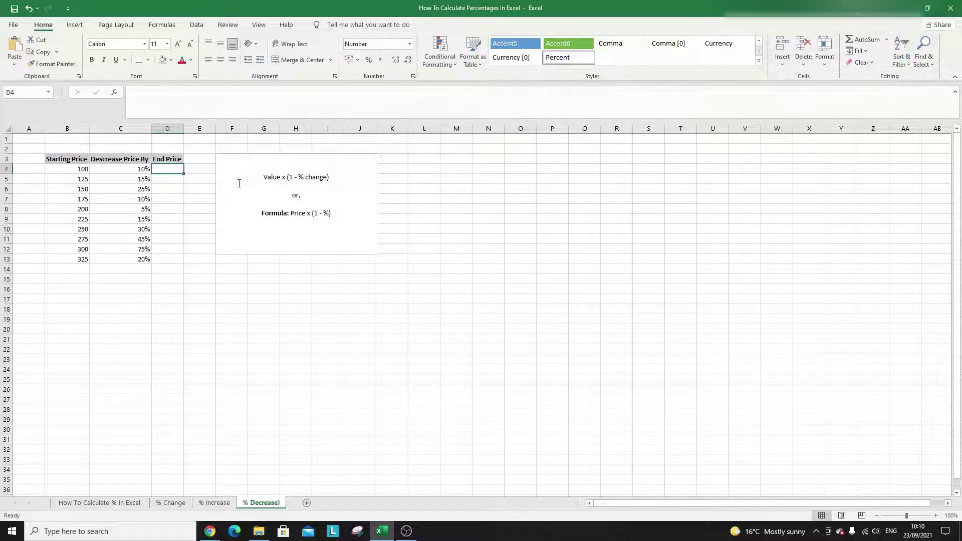
text(=)
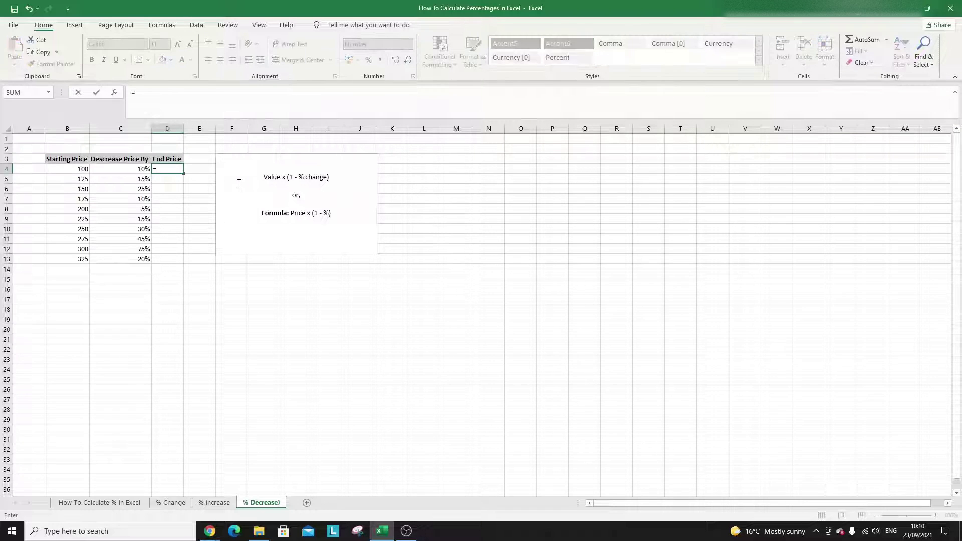
click(83, 170)
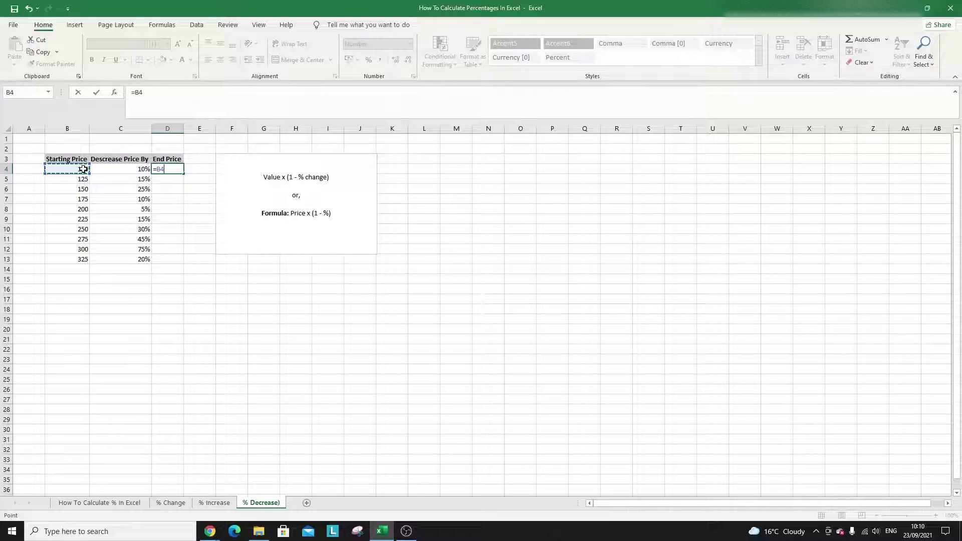
text(*(1-)
click(132, 169)
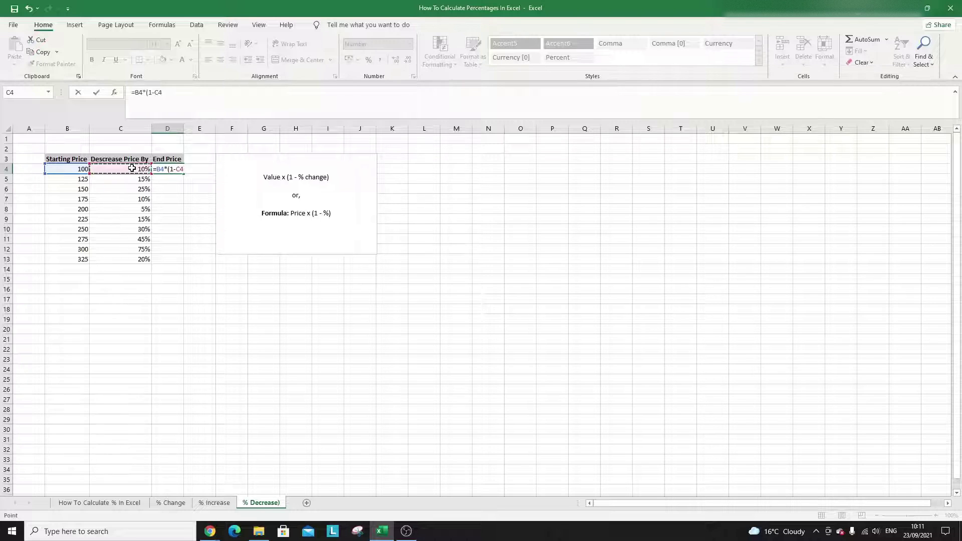
text())
key(Return)
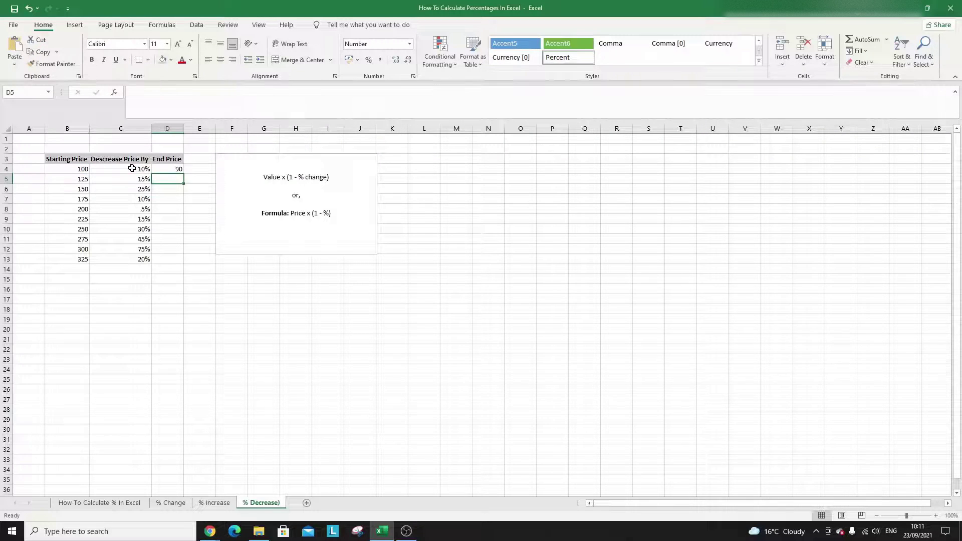
- Fill the decrease formula from D4 down through D13 and check the resulting end prices
click(166, 169)
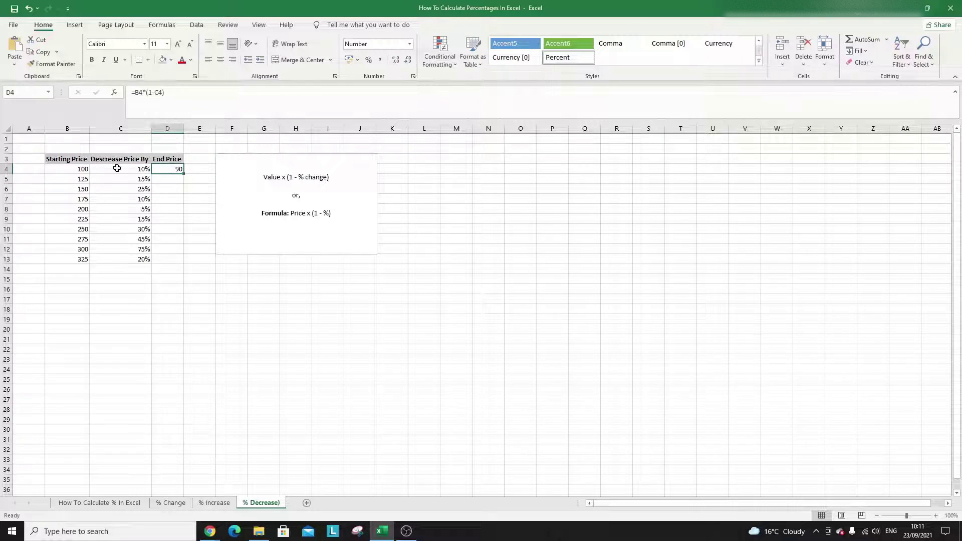
drag(184, 173, 186, 262)
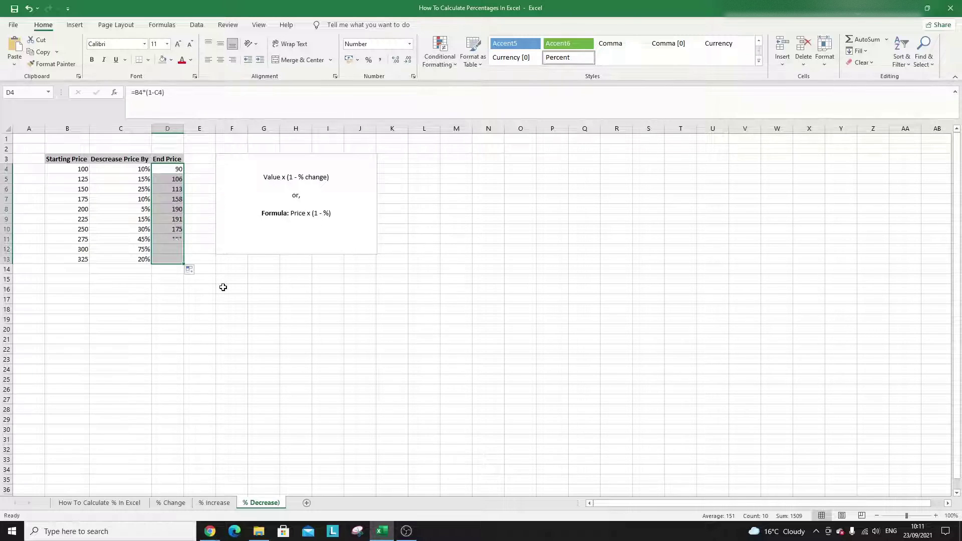
click(223, 287)
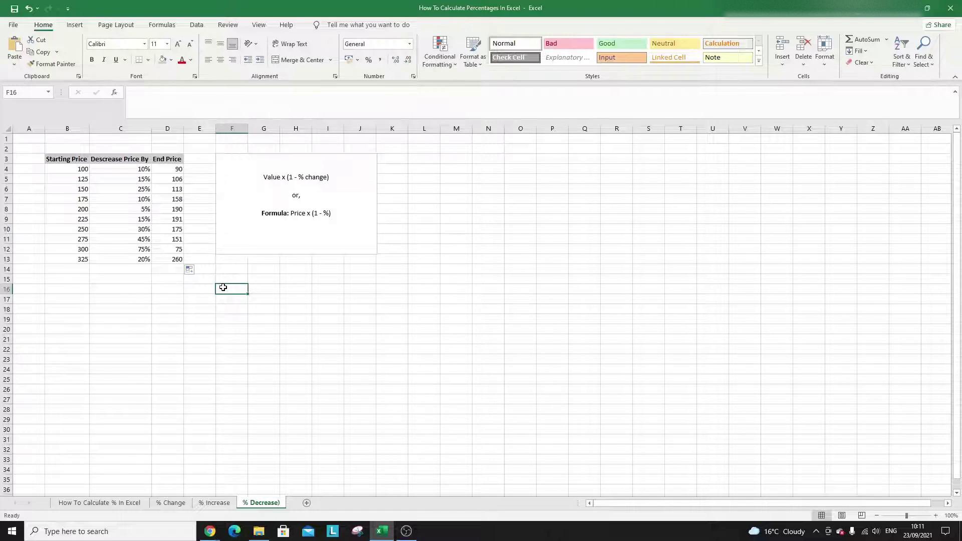
drag(178, 170, 179, 261)
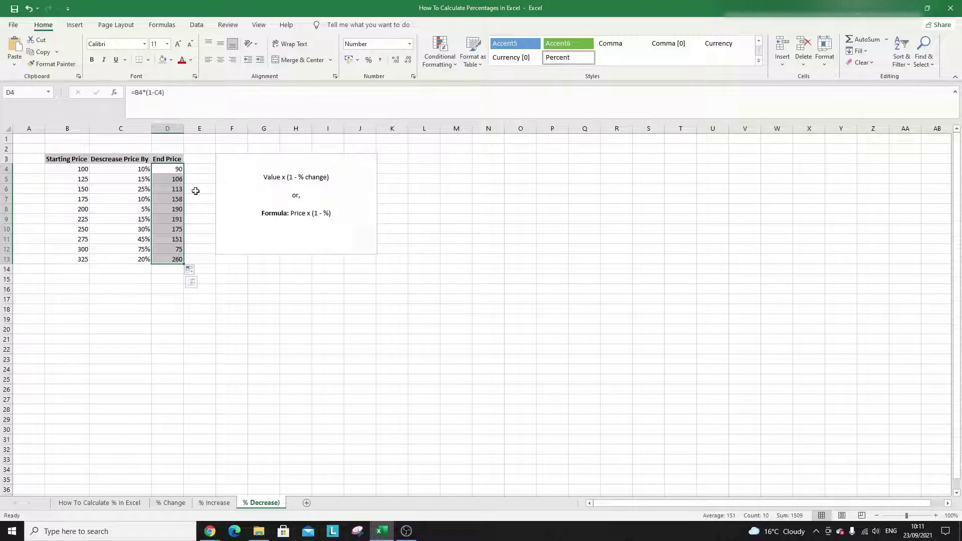
- Change the number format of the decrease percentages in C4:C13 to General
drag(140, 168, 143, 259)
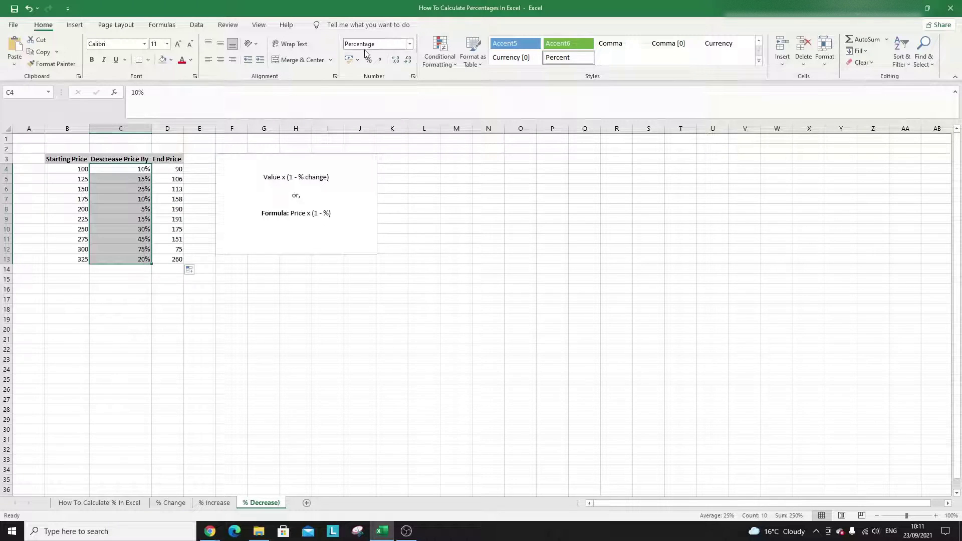
click(410, 44)
click(389, 59)
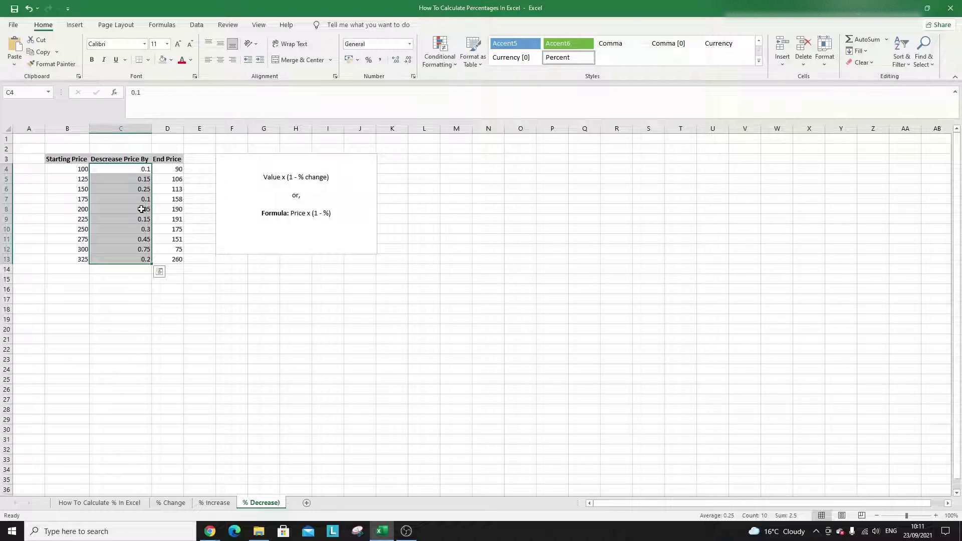
- Delete the decrease value in C4 and fill the empty cell down through C13 to clear the column's values
click(410, 44)
click(136, 170)
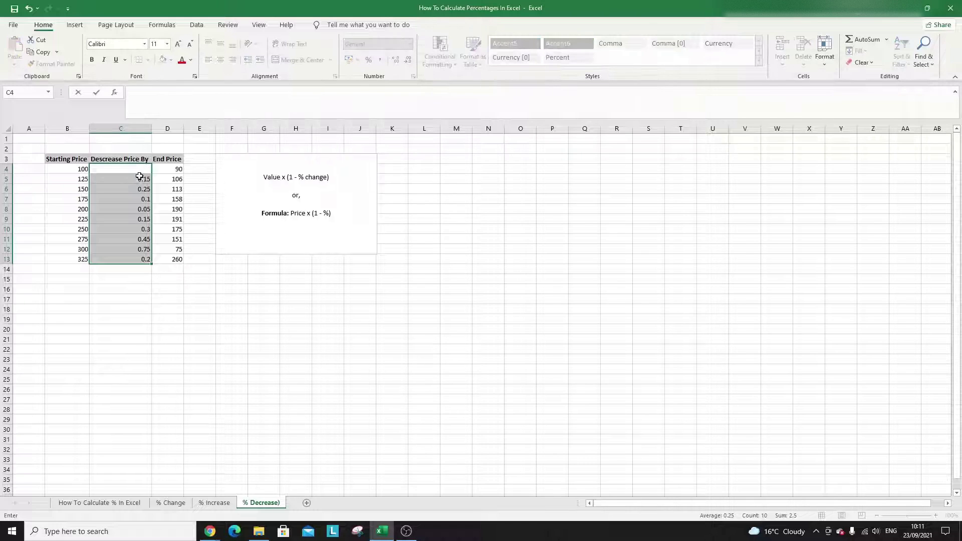
click(138, 170)
key(Delete)
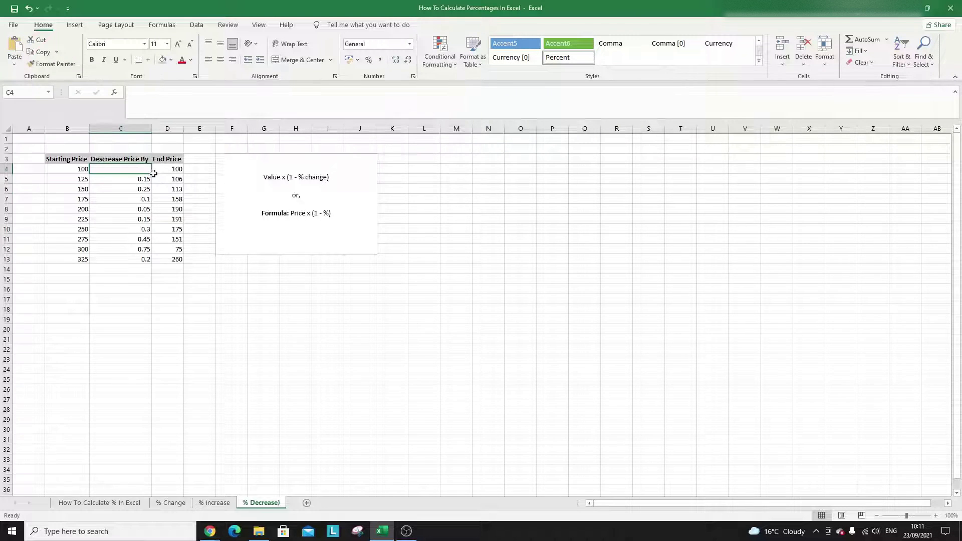
click(153, 172)
click(148, 171)
drag(153, 174, 153, 264)
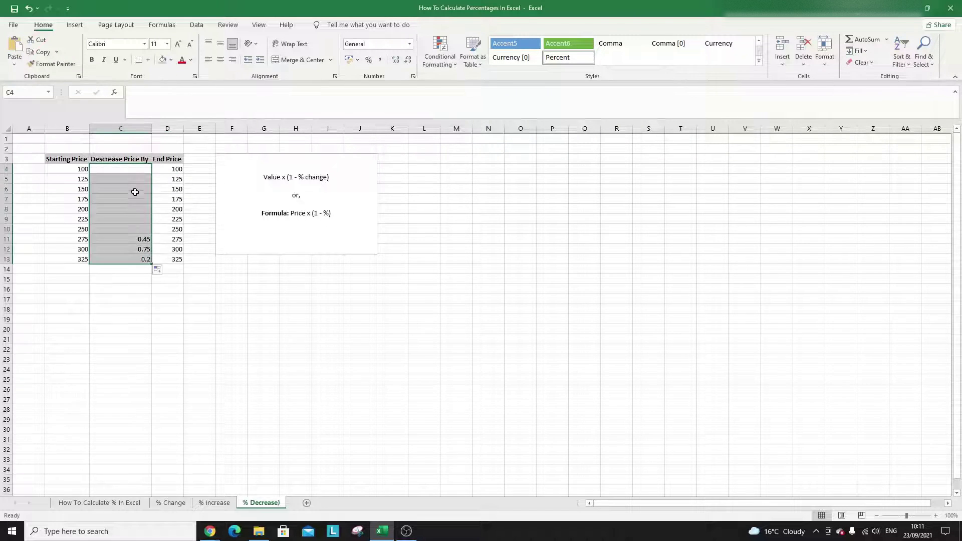
- Format the empty cells C4:C13 as Percentage and enter a 10% decrease in C4
click(409, 44)
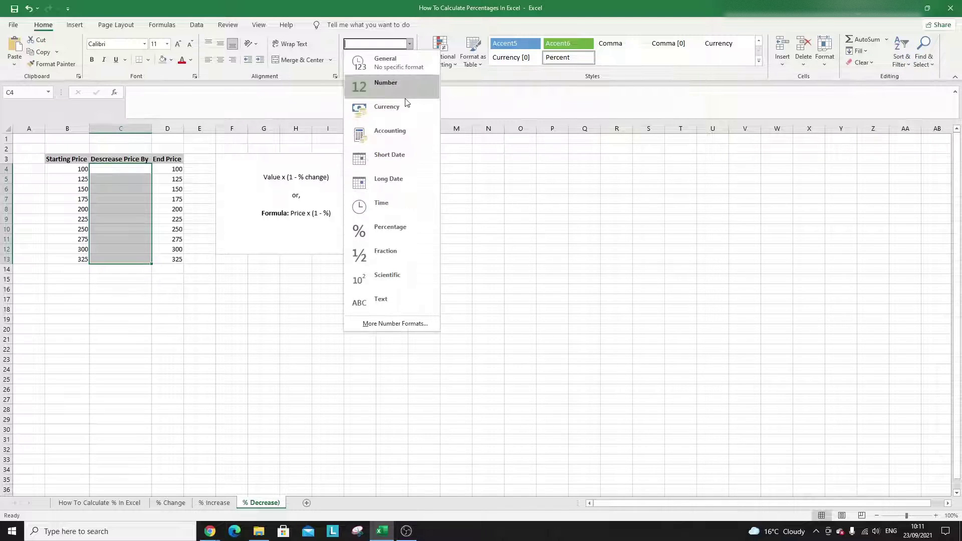
click(399, 227)
click(125, 170)
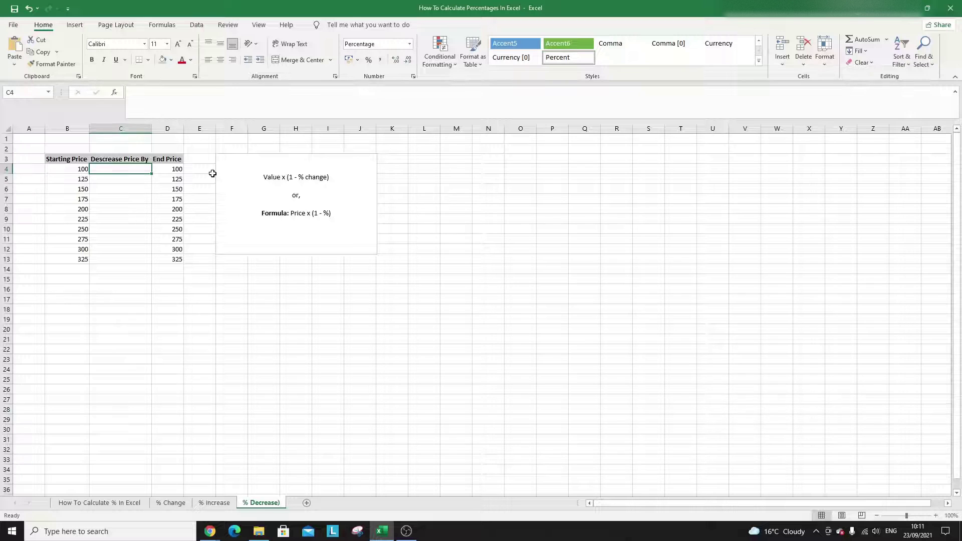
text(10)
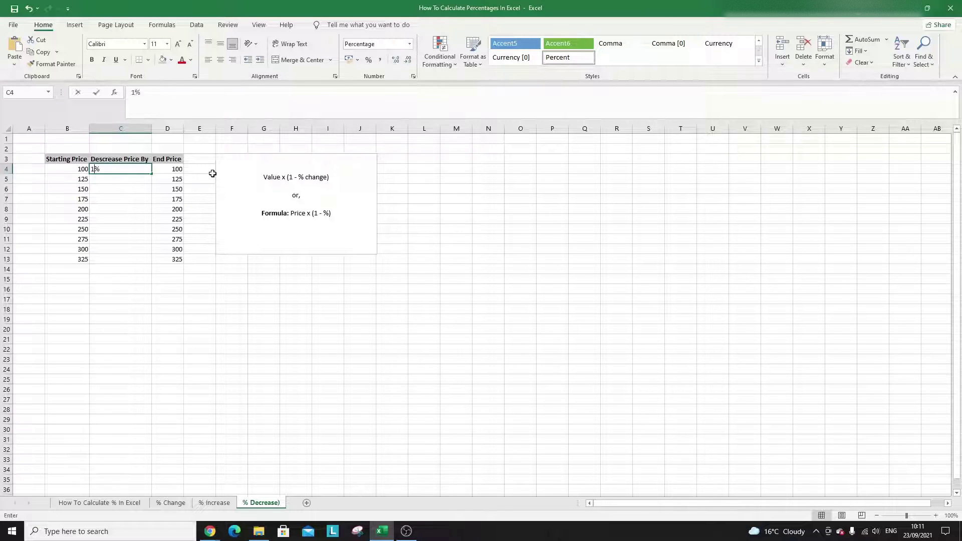
key(Return)
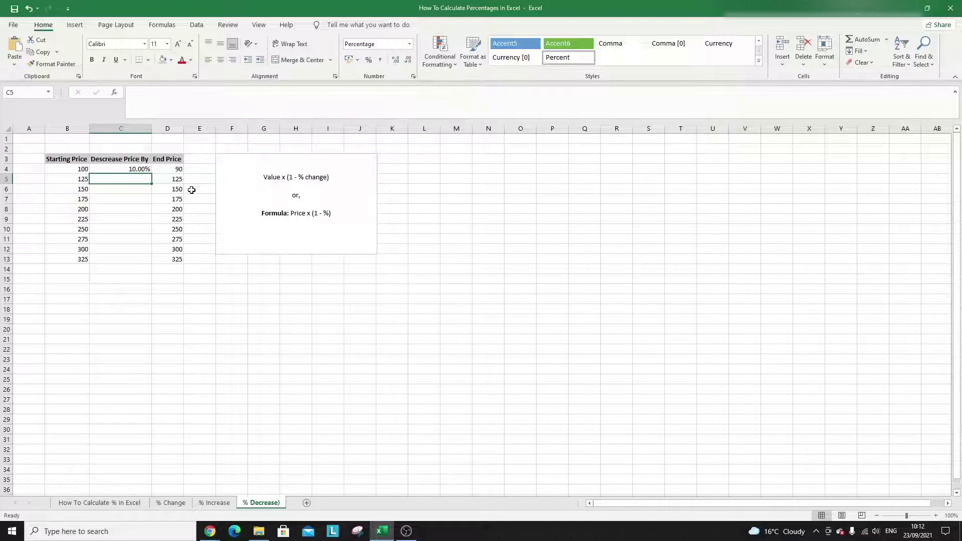
- Format the end price in D4 as Percentage and check the number format of the decrease value in C4
click(176, 169)
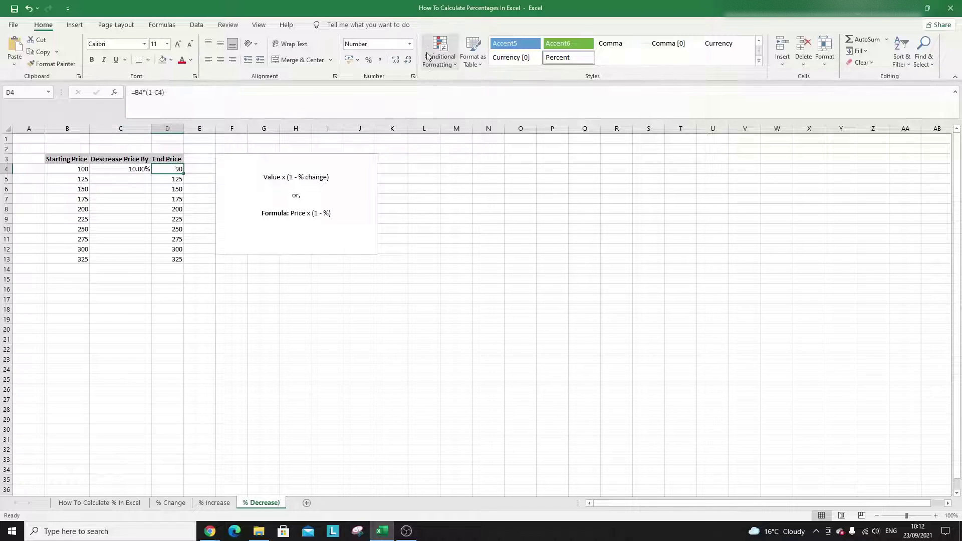
click(410, 44)
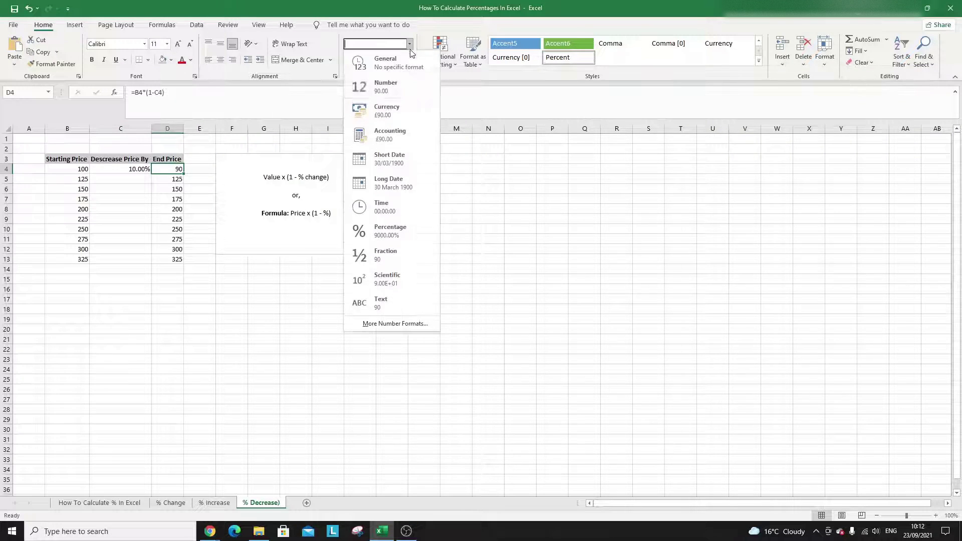
click(404, 228)
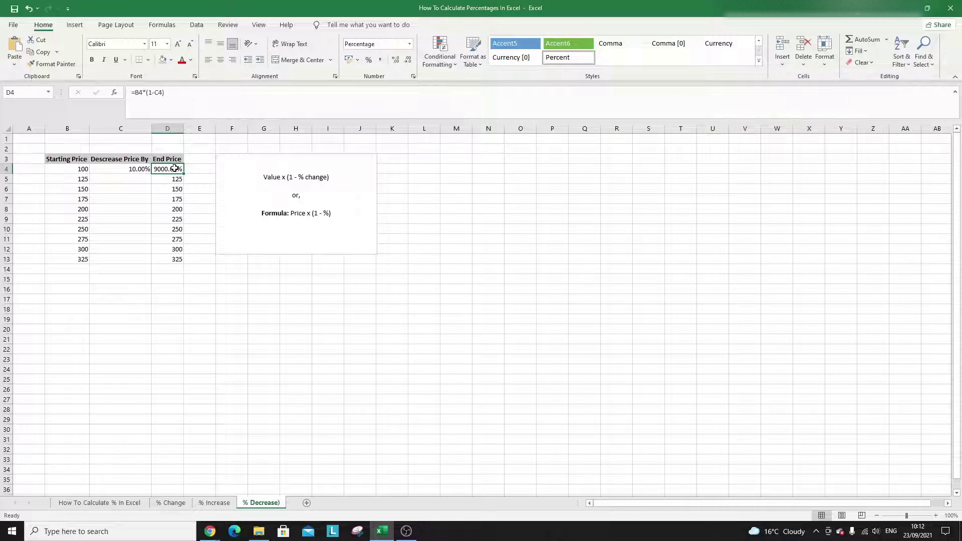
click(145, 172)
click(409, 44)
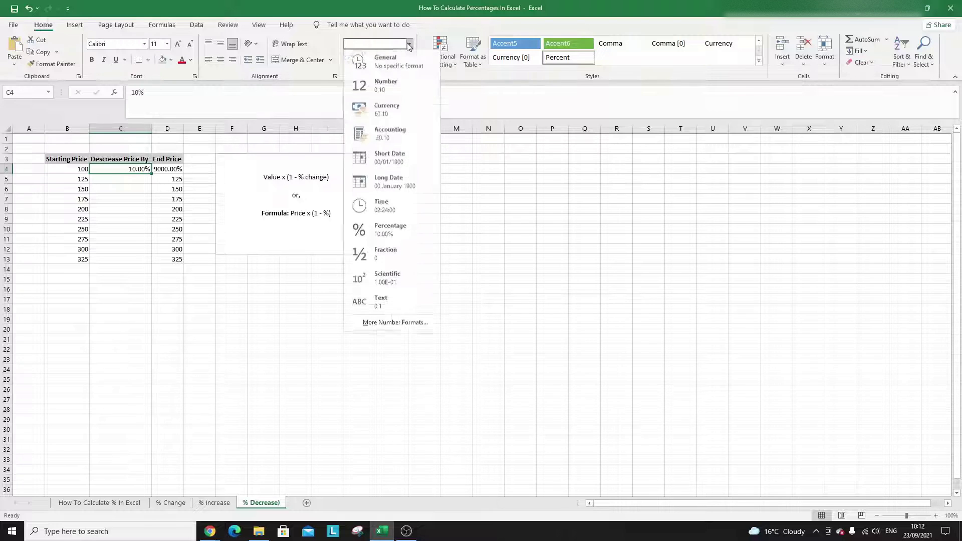
click(178, 168)
- Change the number format of the end price in D4 to General
click(171, 169)
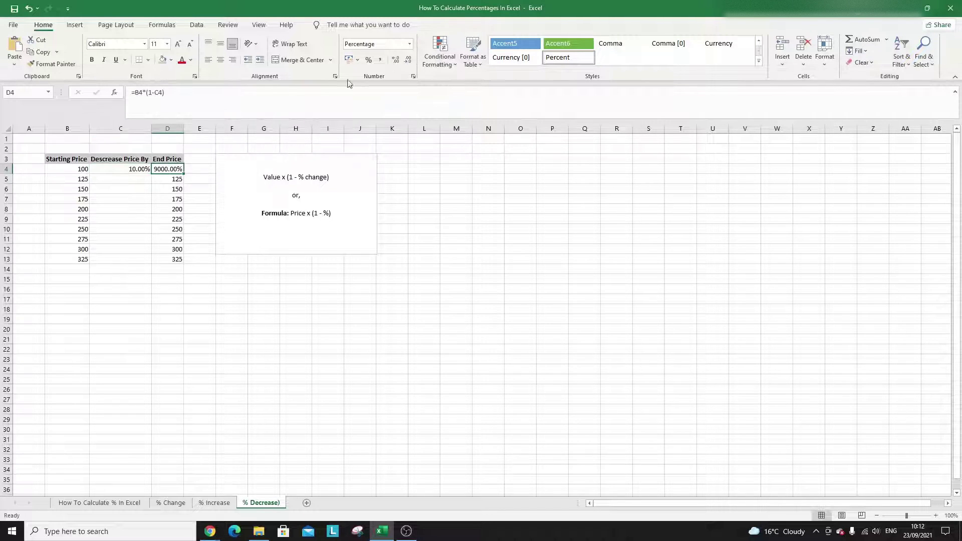
click(409, 44)
click(381, 60)
click(134, 169)
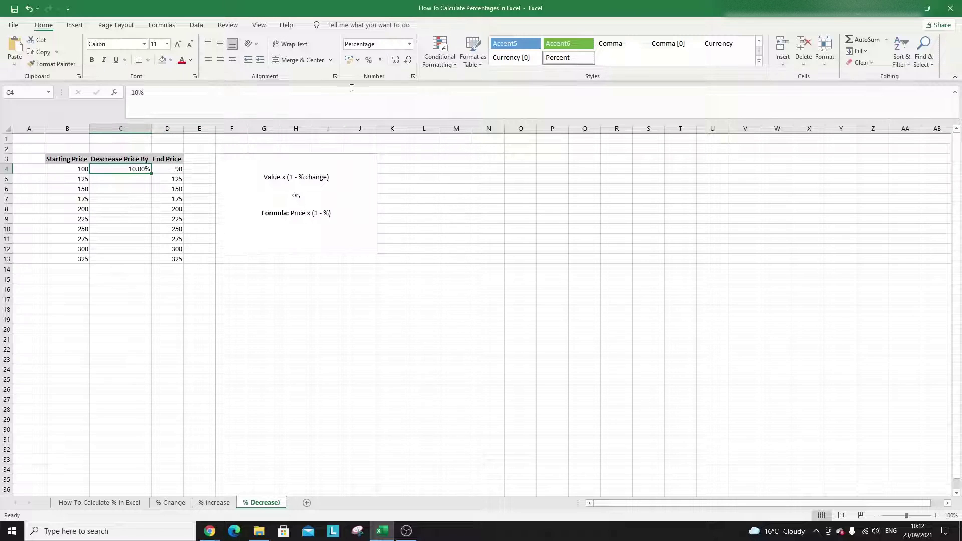
click(175, 270)
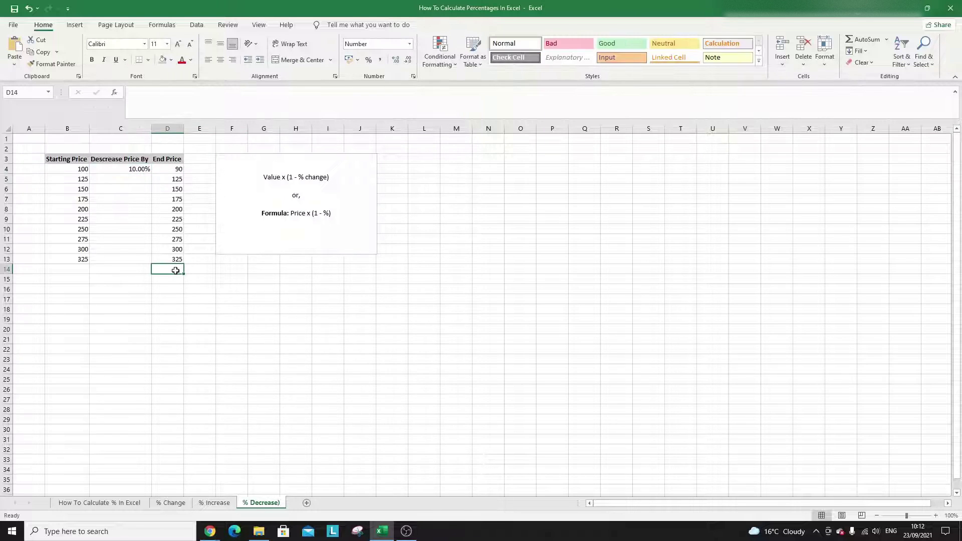